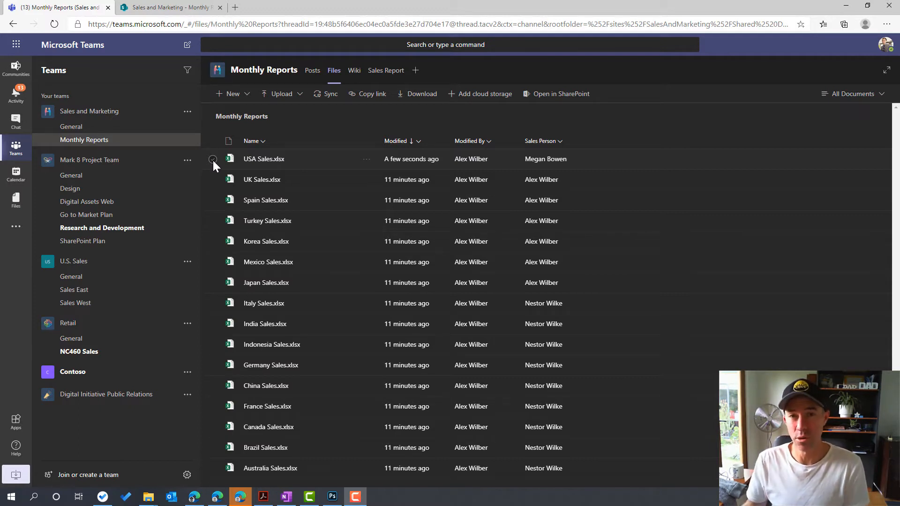
- Add USA Sales.xlsx and UK Sales.xlsx from the channel's files as tabs in the Monthly Reports channel
left_click(212, 159)
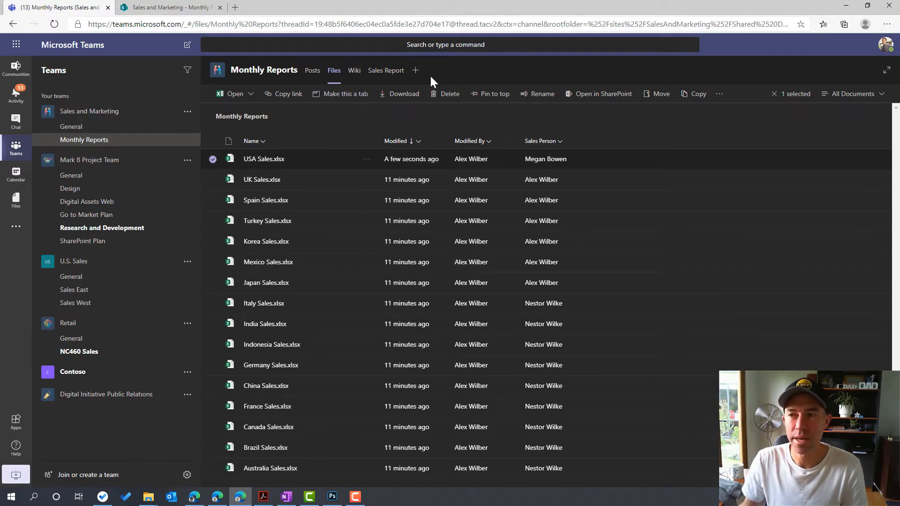
left_click(352, 99)
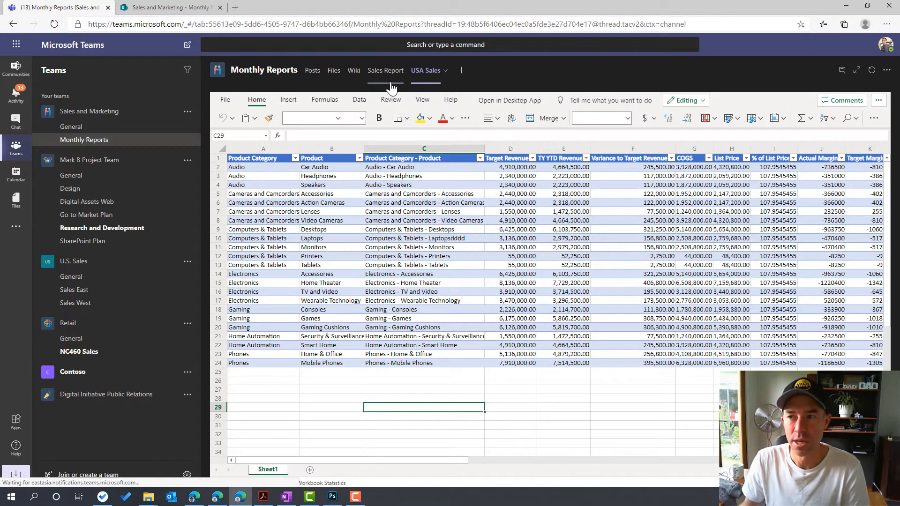
left_click(333, 72)
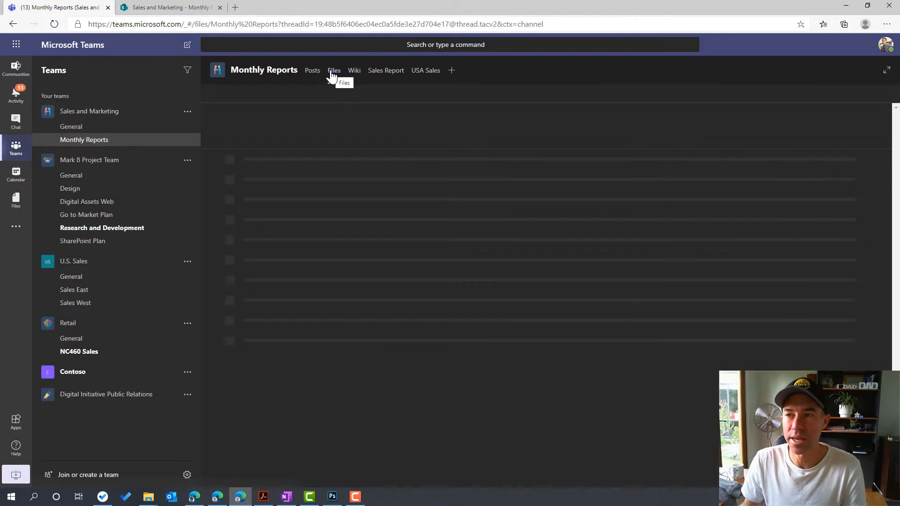
left_click(212, 179)
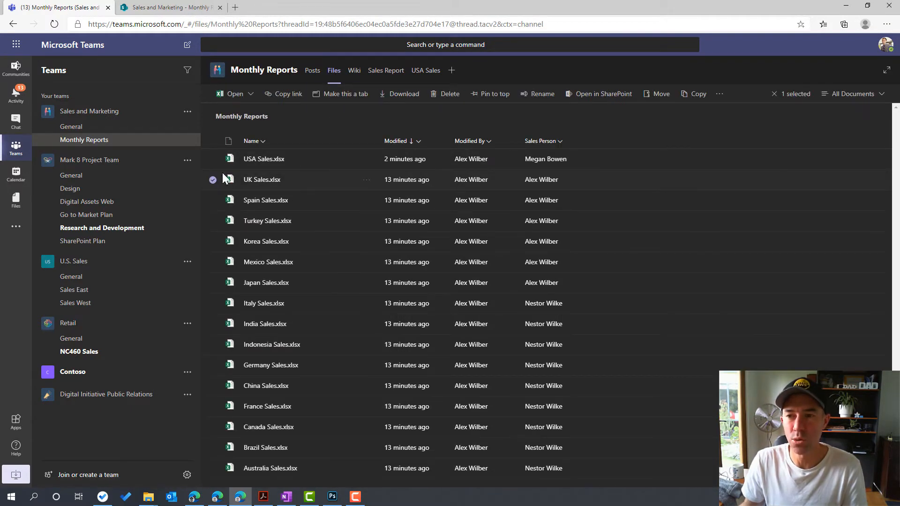
left_click(340, 97)
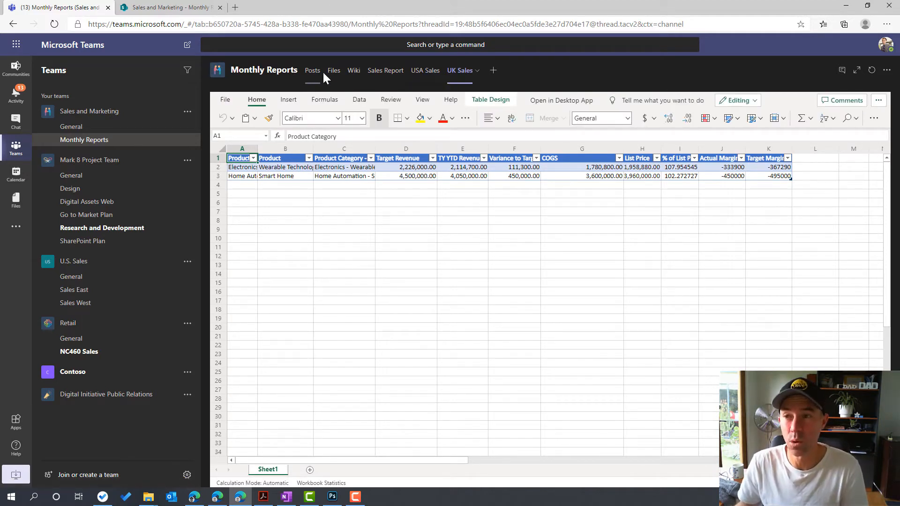
- Look at the USA Sales tab, and remove the UK Sales tab from the Monthly Reports channel
left_click(426, 73)
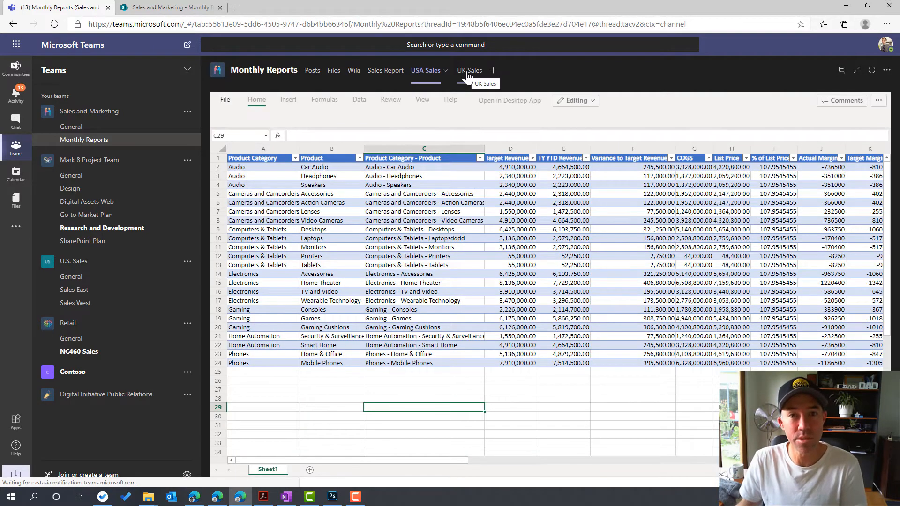
left_click(465, 79)
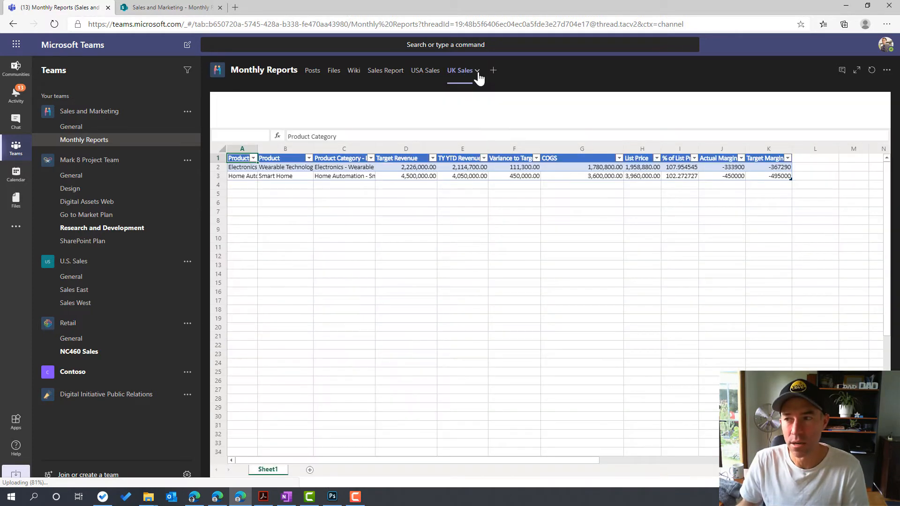
left_click(478, 73)
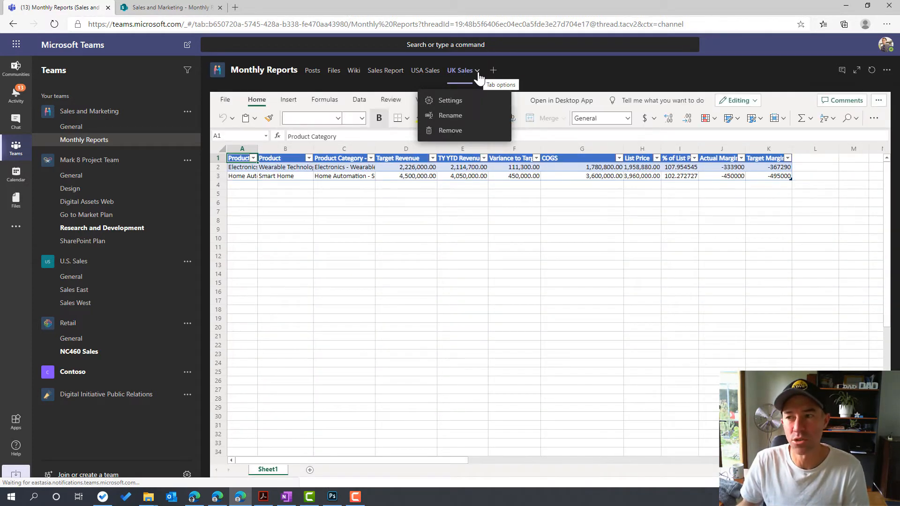
left_click(478, 74)
left_click(478, 71)
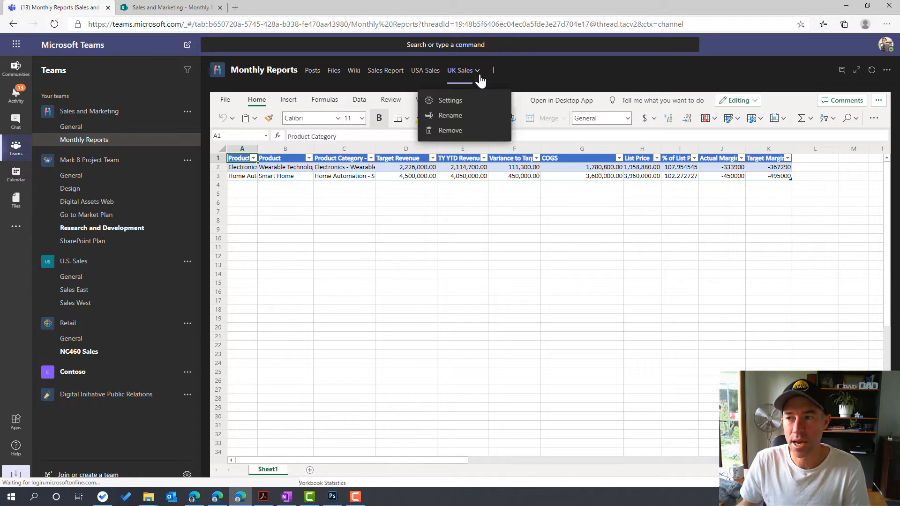
left_click(451, 132)
left_click(540, 278)
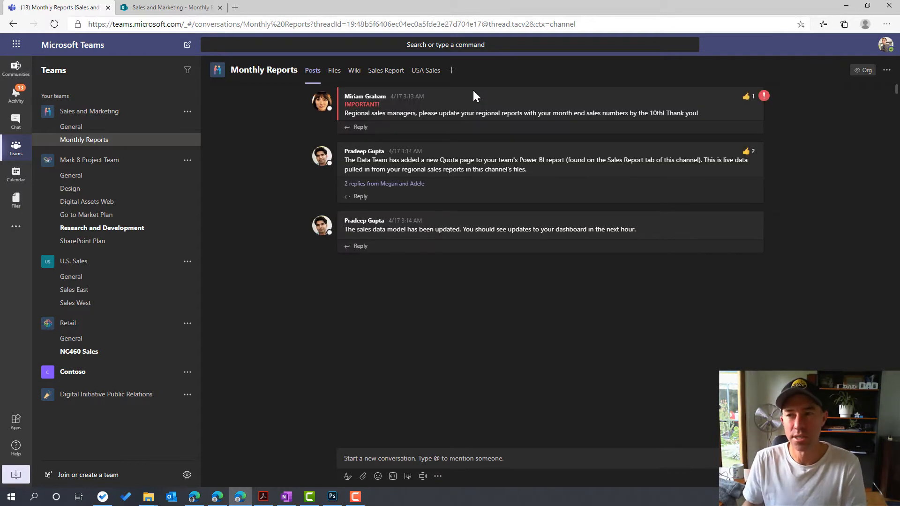
- Create a folder named UK in the Monthly Reports channel's files
left_click(332, 71)
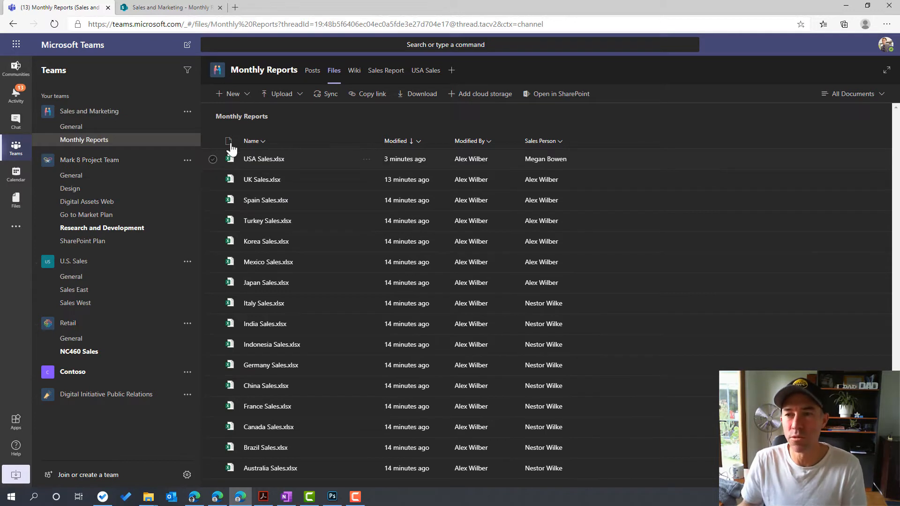
left_click(251, 96)
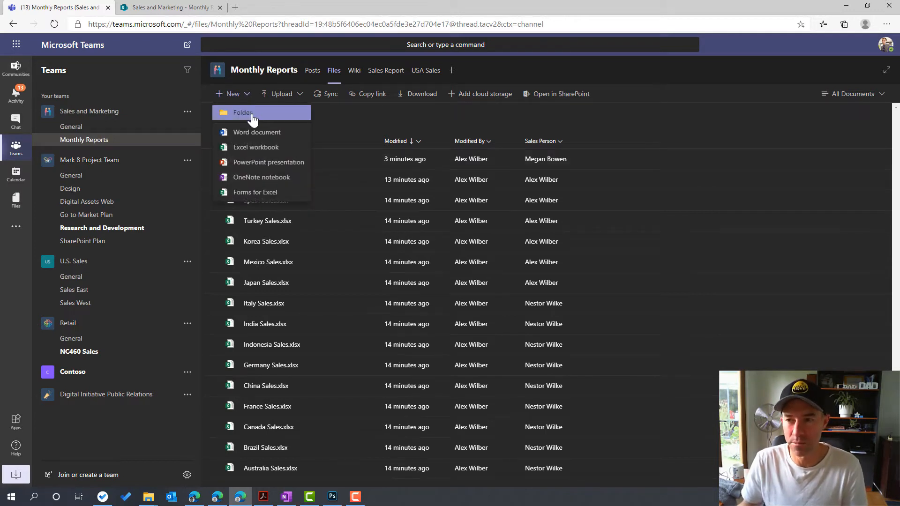
left_click(253, 118)
type("UK")
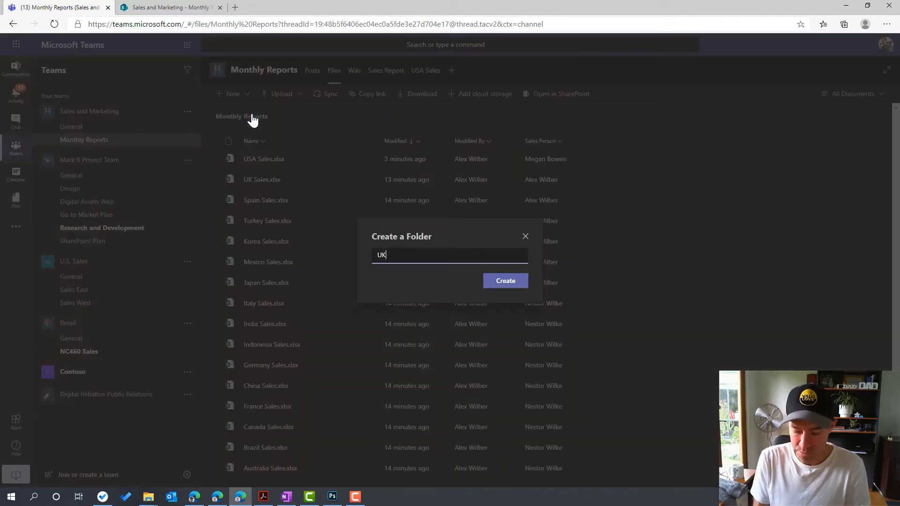
left_click(517, 285)
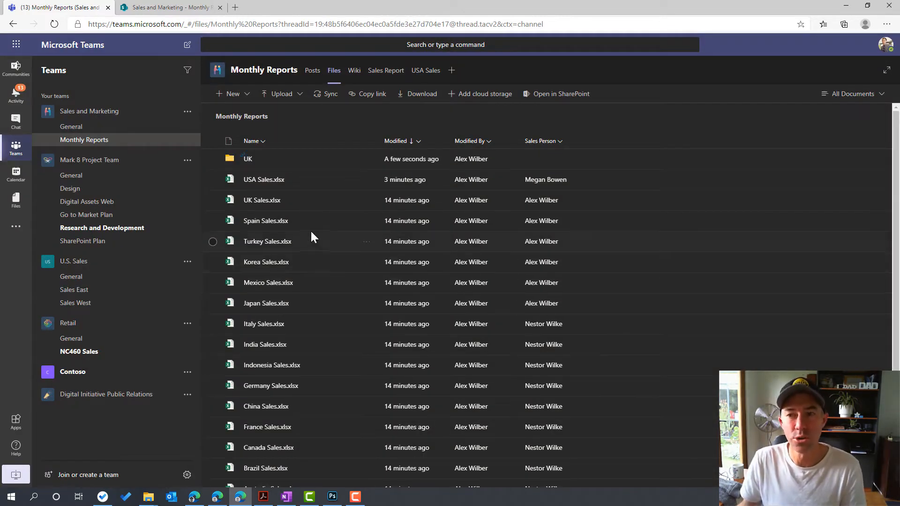
- Move UK Sales.xlsx into the UK folder and open that folder
left_click(213, 201)
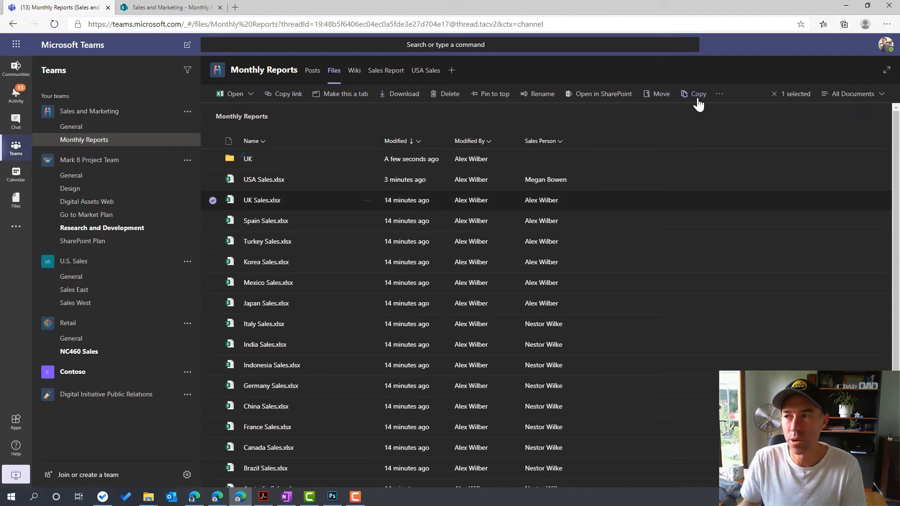
left_click(654, 99)
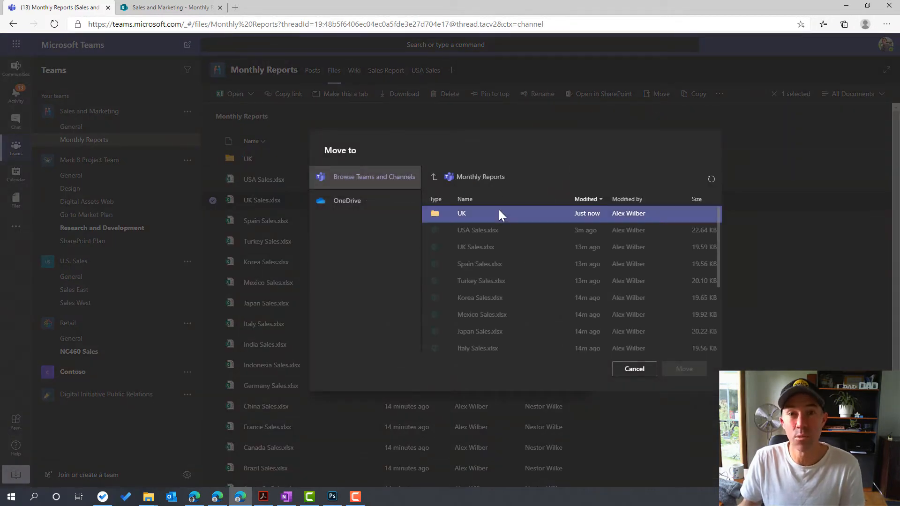
right_click(463, 218)
left_click(463, 218)
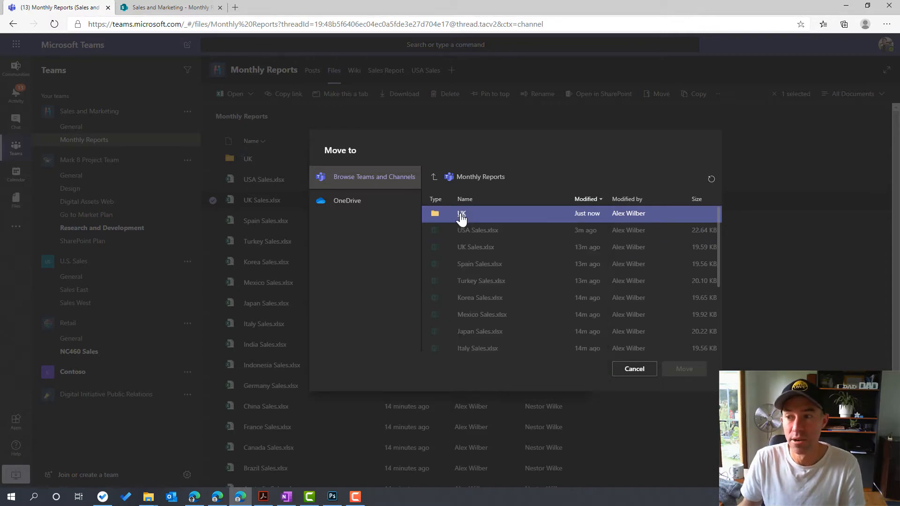
left_click(462, 218)
left_click(684, 372)
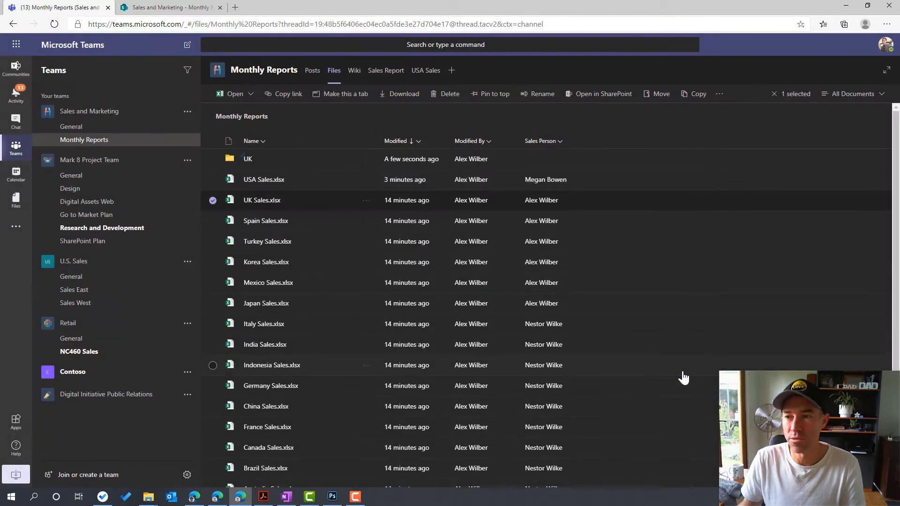
left_click(248, 159)
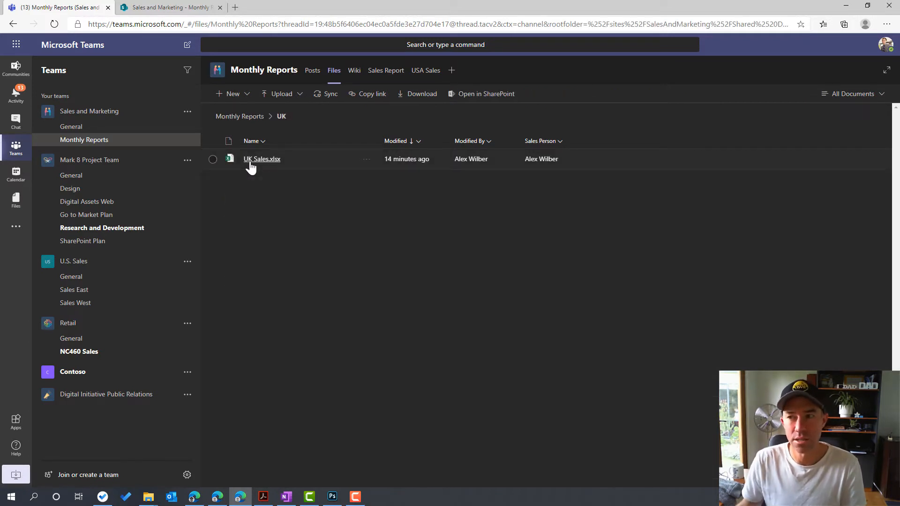
- View the USA Sales tab, and check out USA Sales.xlsx in the Monthly Reports files
left_click(428, 72)
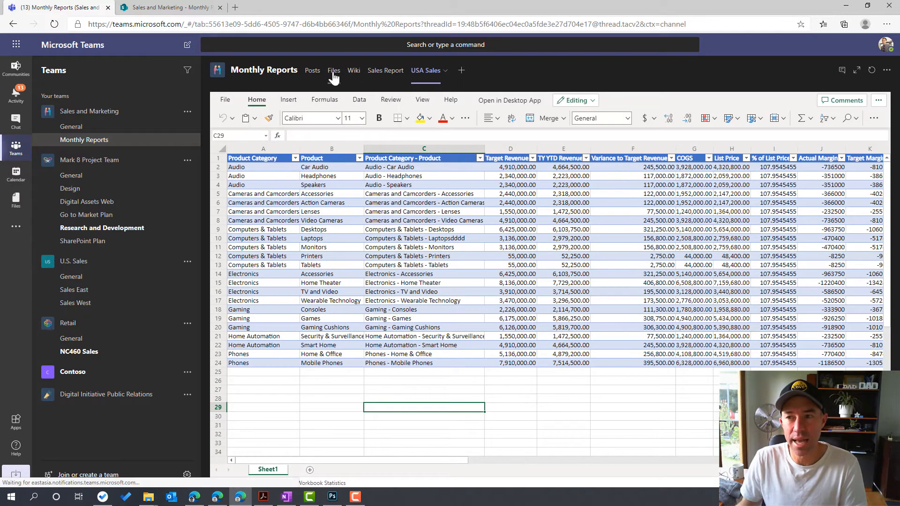
left_click(334, 73)
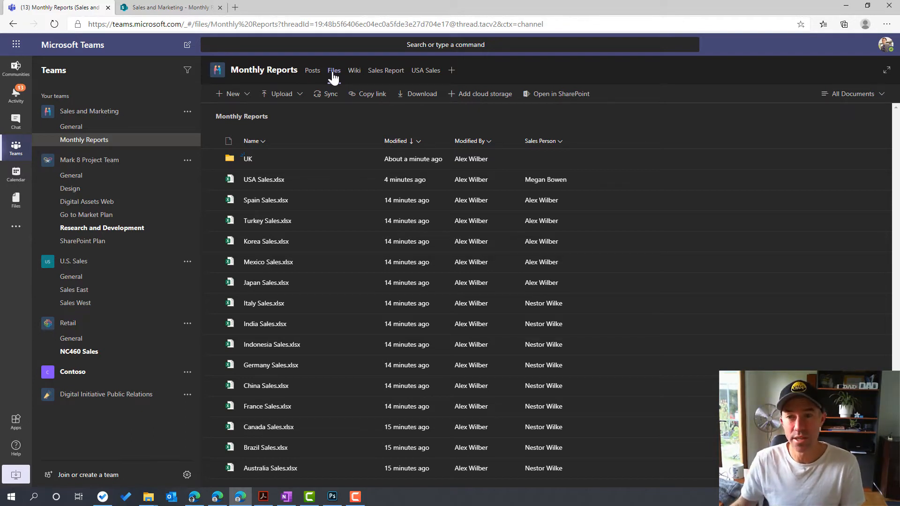
left_click(214, 180)
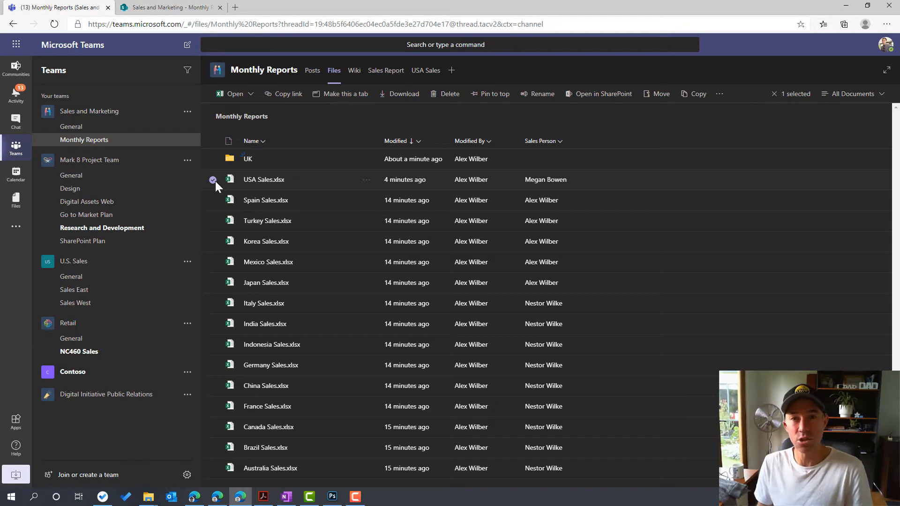
left_click(369, 182)
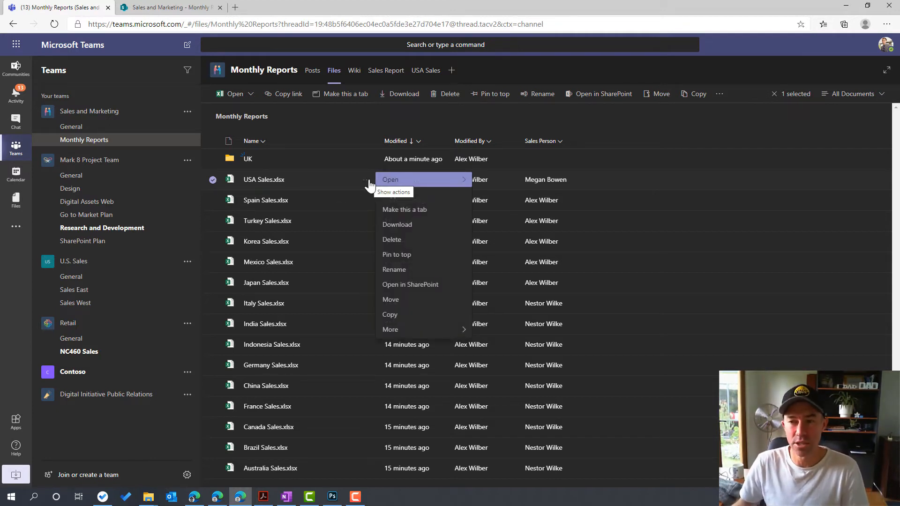
mouse_move(426, 331)
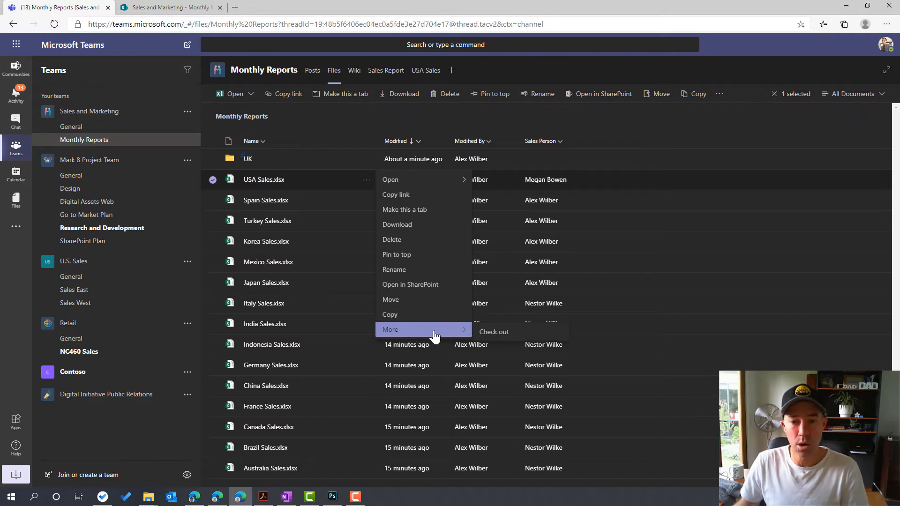
left_click(496, 334)
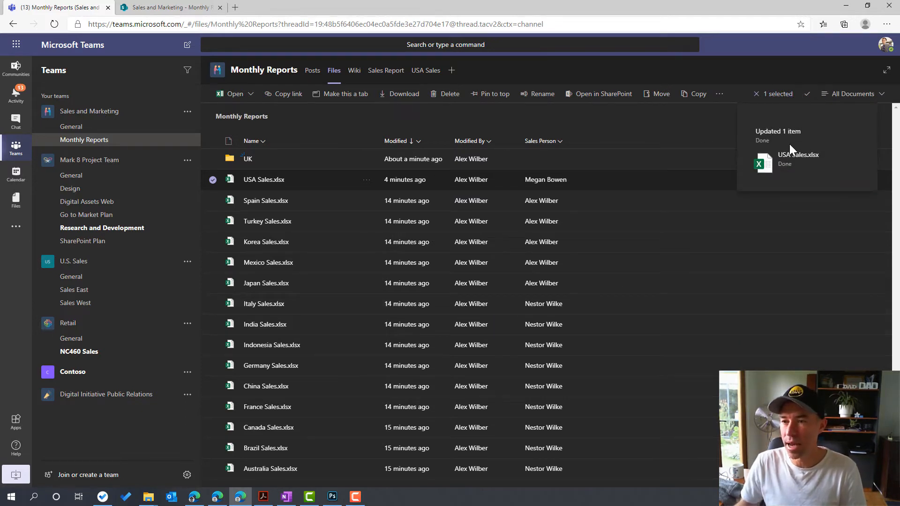
left_click(212, 180)
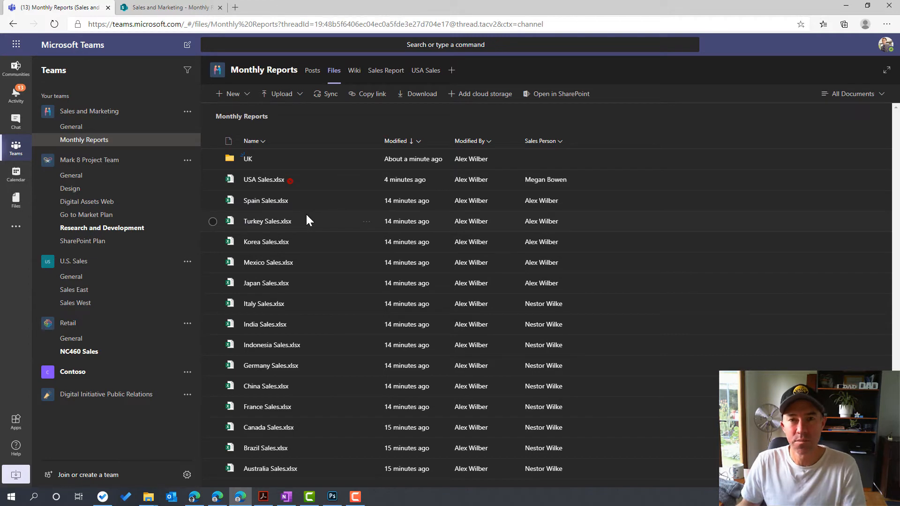
- Check in USA Sales.xlsx with the comment "Changed cell b4"
mouse_move(291, 183)
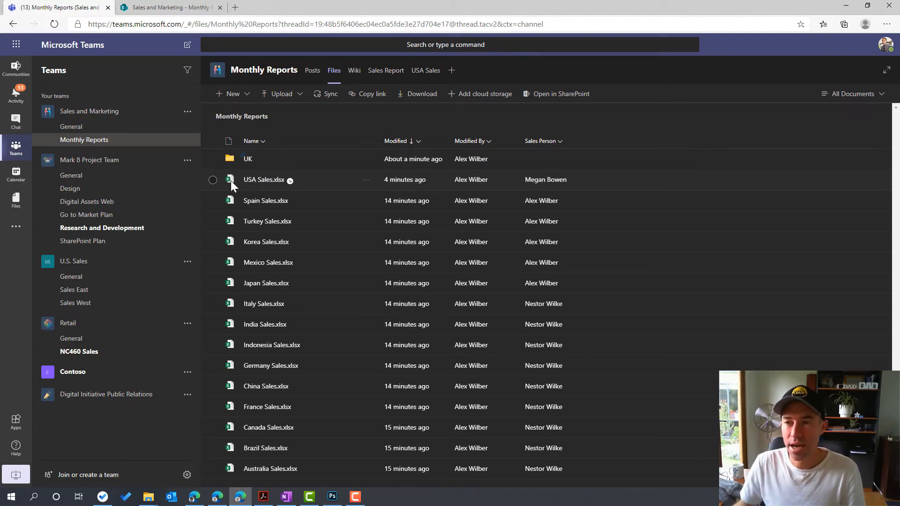
left_click(213, 180)
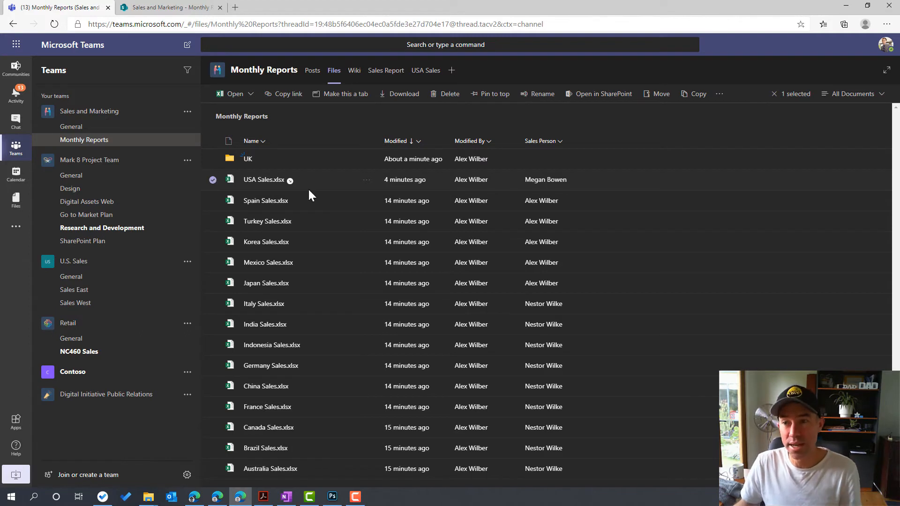
left_click(366, 180)
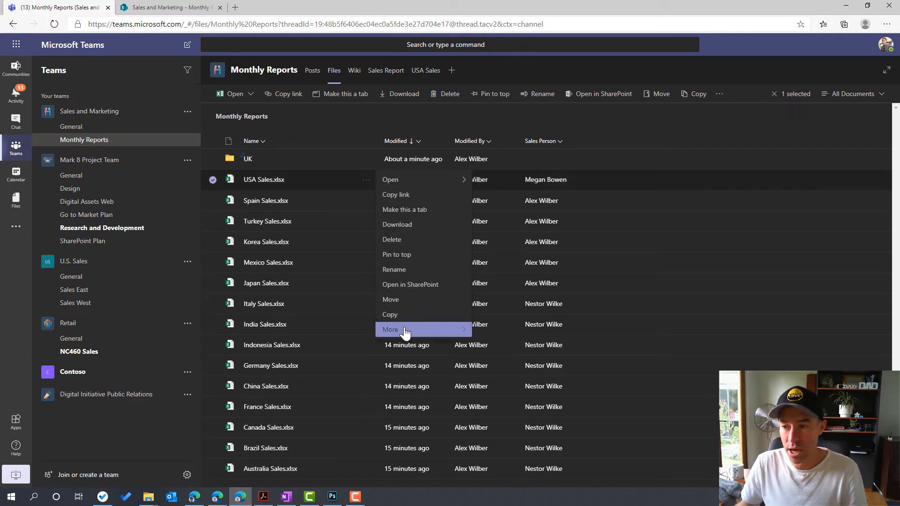
mouse_move(401, 330)
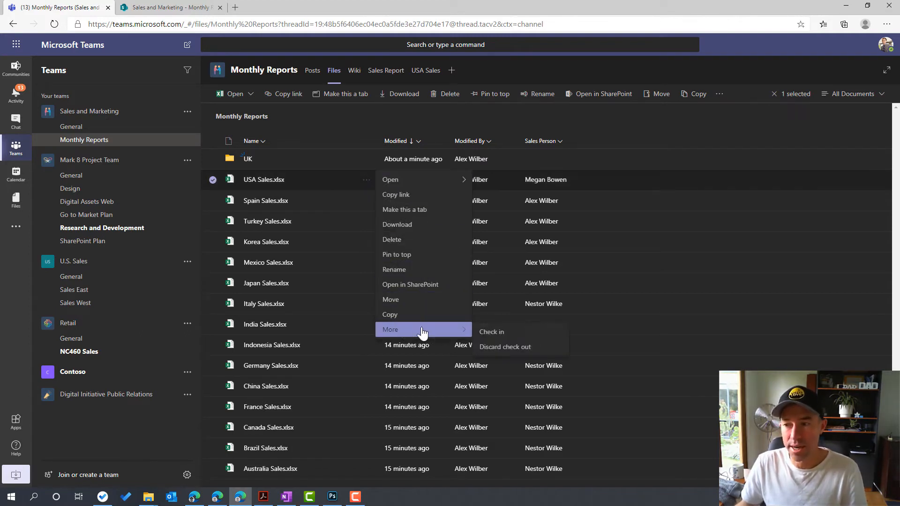
left_click(500, 334)
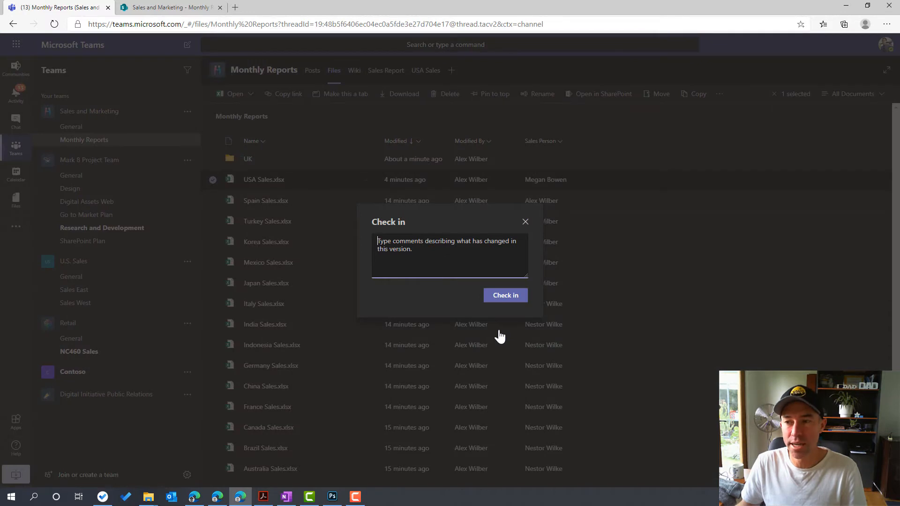
left_click(433, 254)
type("Changed")
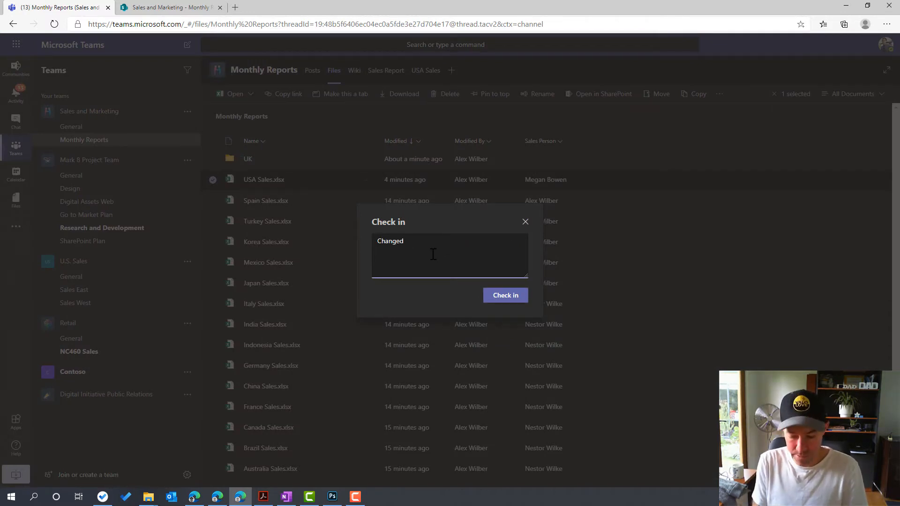
type(" cell ")
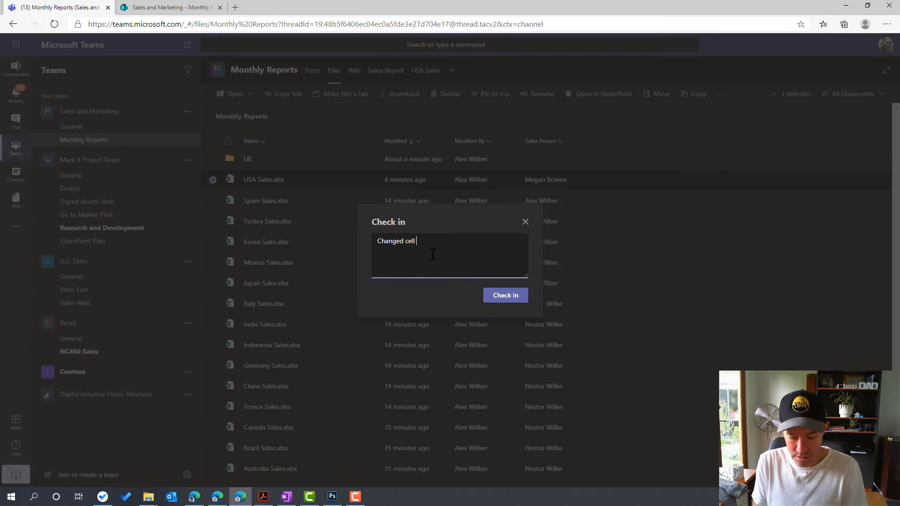
type("b4")
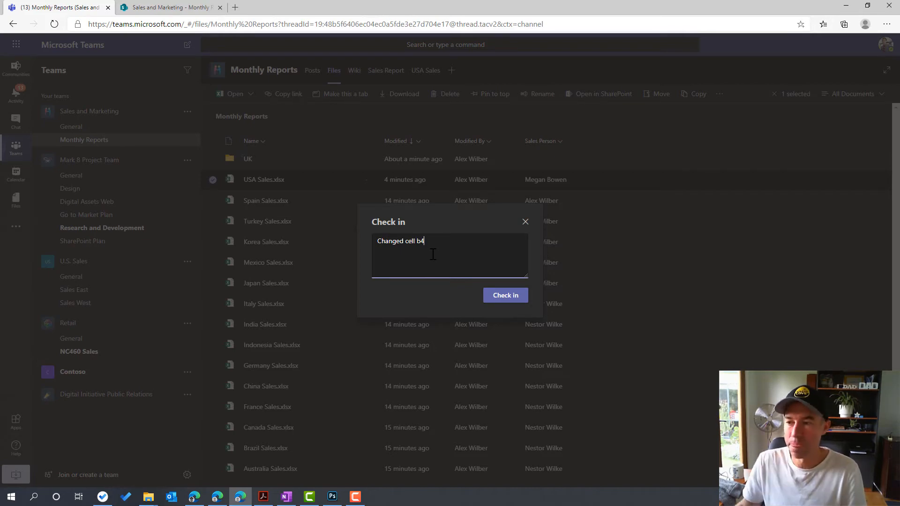
left_click(502, 296)
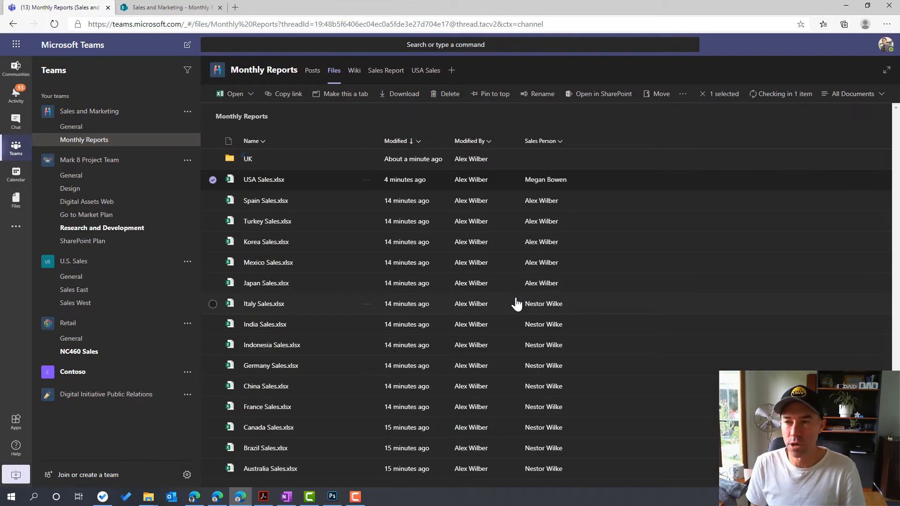
- Clear the selection of USA Sales.xlsx and expand the Files tab to full size
left_click(213, 180)
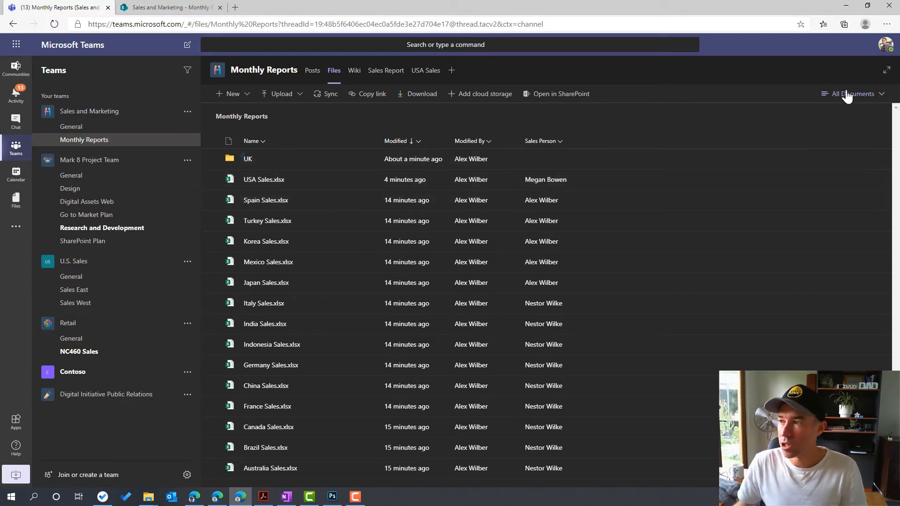
left_click(889, 74)
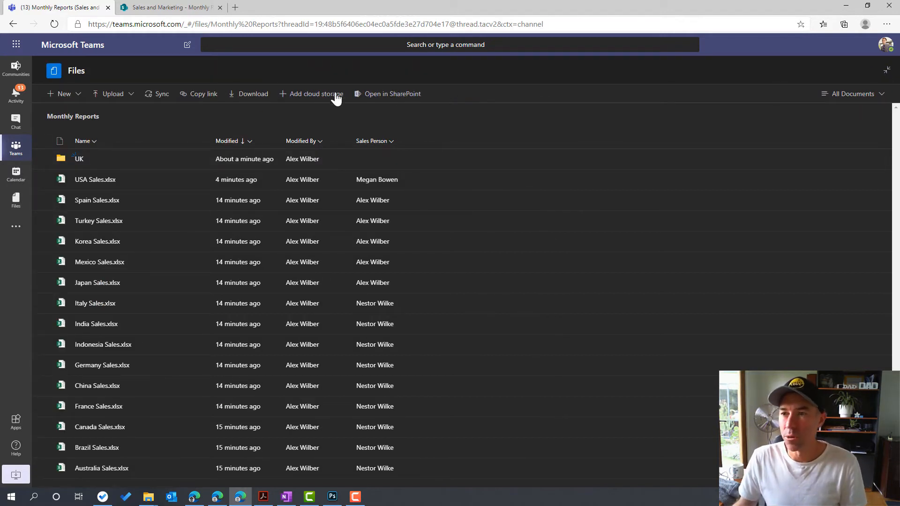
- Preview the Monthly Reports files in the Compact List and Tiles layouts, and return to the List layout
left_click(852, 96)
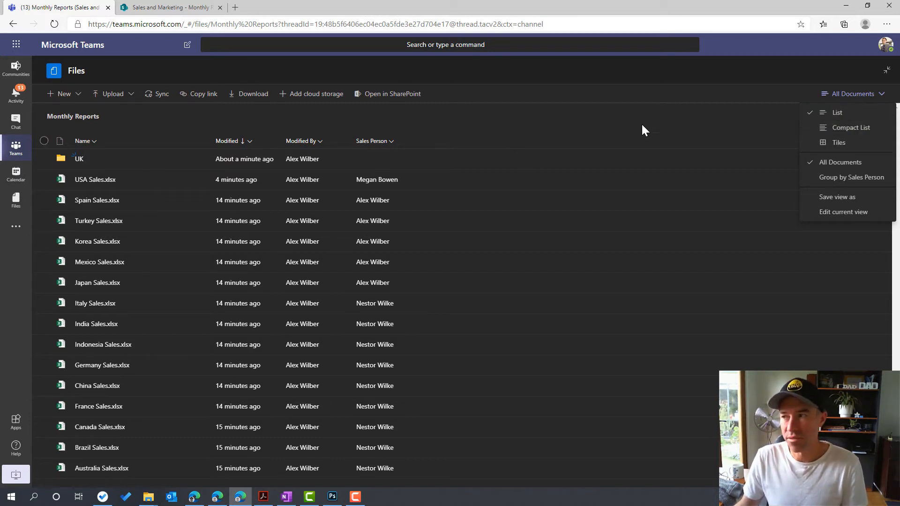
left_click(837, 128)
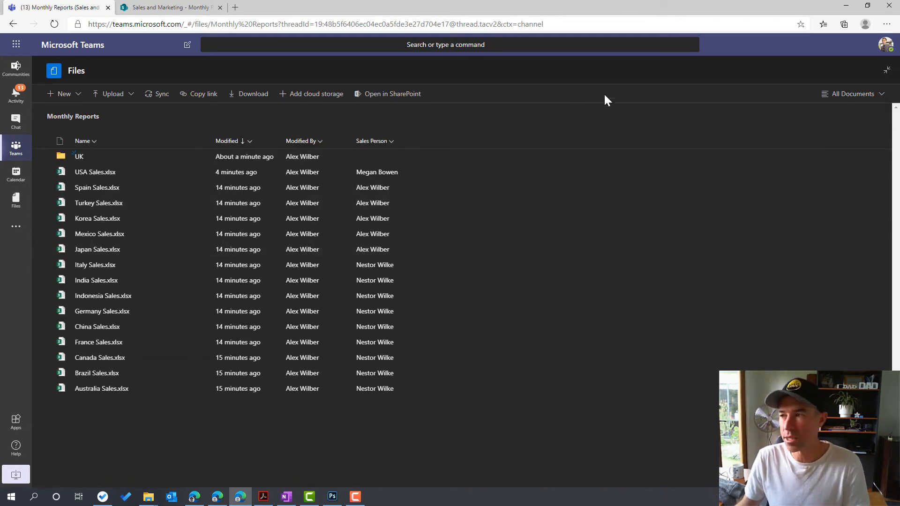
left_click(839, 95)
left_click(834, 143)
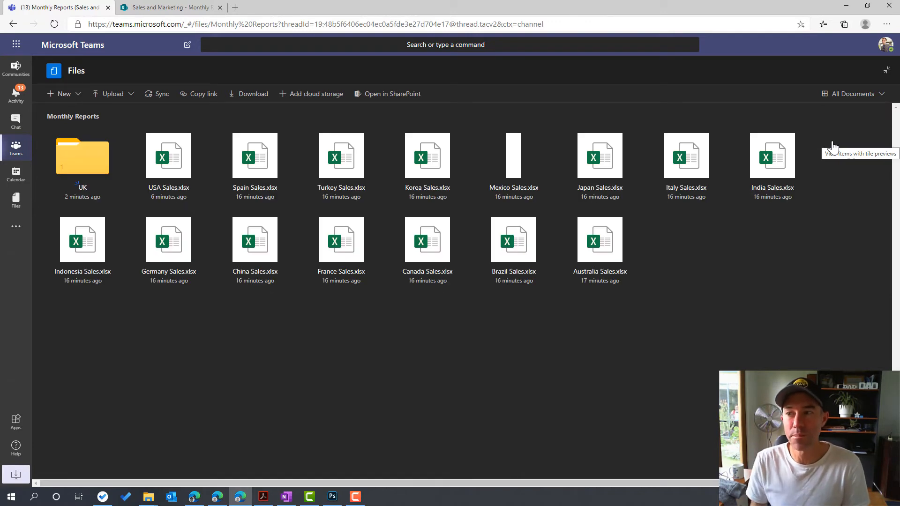
left_click(845, 95)
left_click(839, 114)
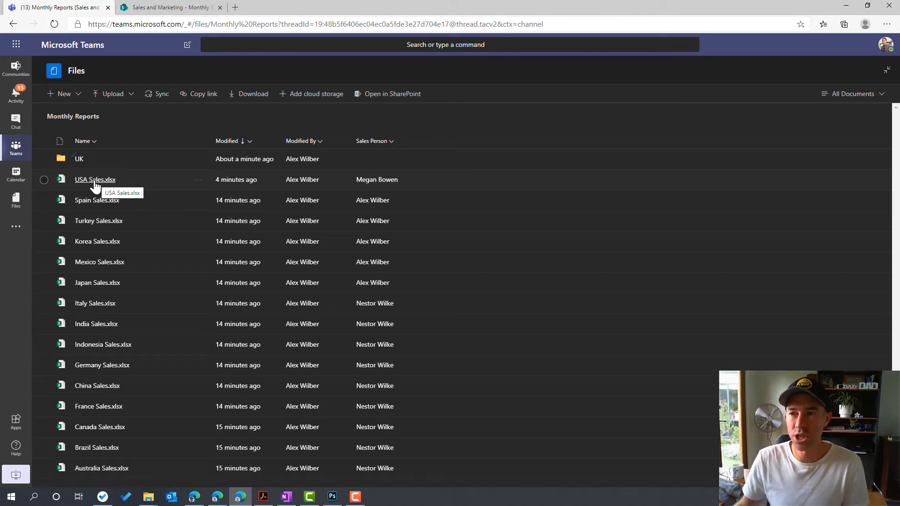
- Open the Monthly Reports folder in SharePoint, leaving only one SharePoint tab open, and return to Teams
left_click(393, 96)
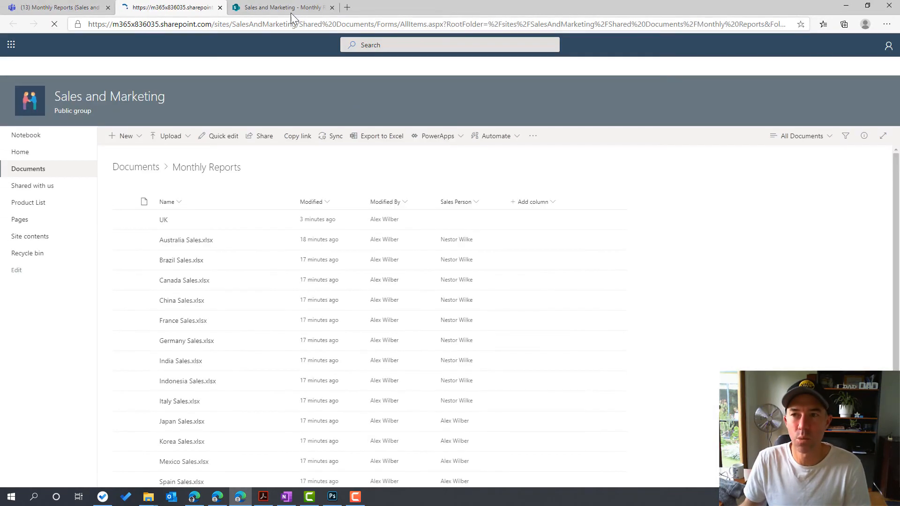
left_click(332, 8)
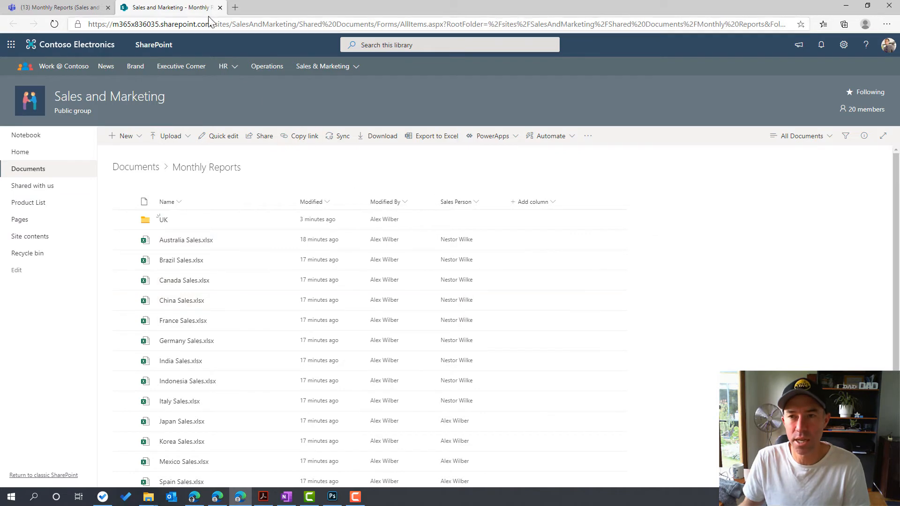
left_click(69, 8)
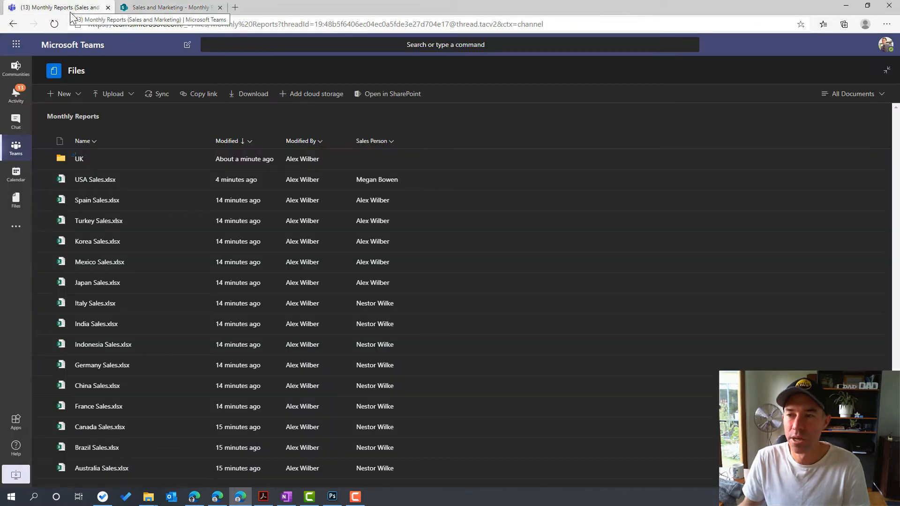
- Filter the files by Sales Person to show only those of the person assigned to USA Sales.xlsx
left_click(392, 144)
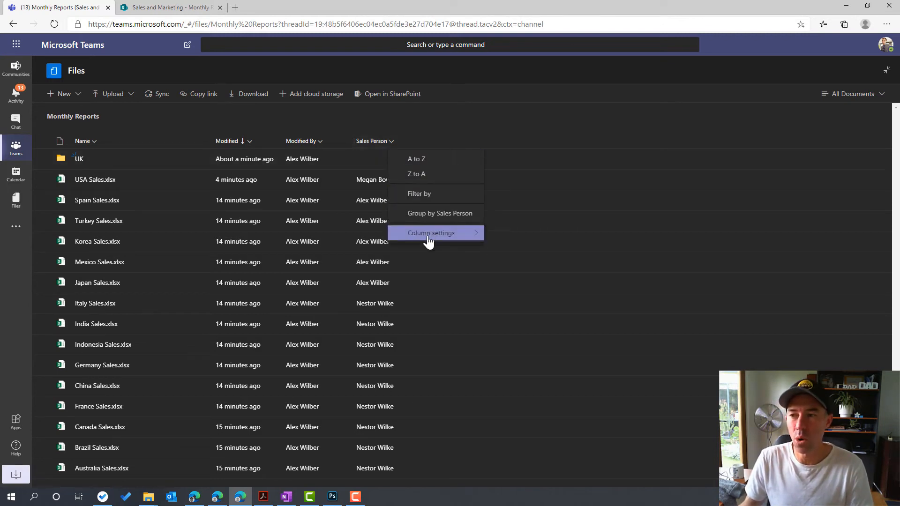
mouse_move(428, 236)
left_click(418, 196)
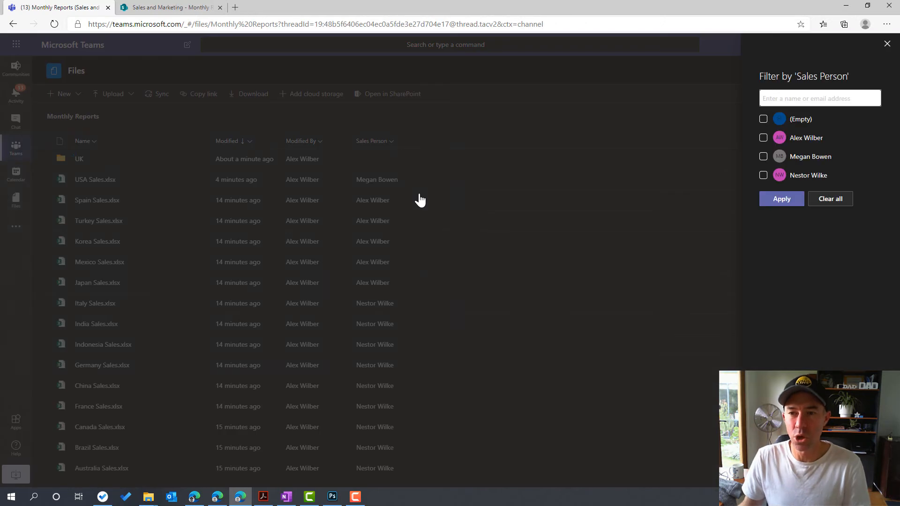
left_click(763, 157)
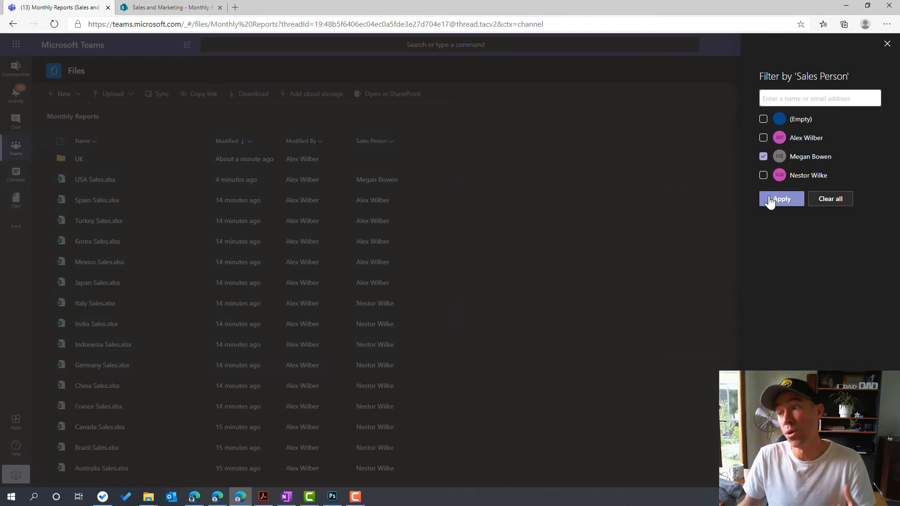
left_click(770, 201)
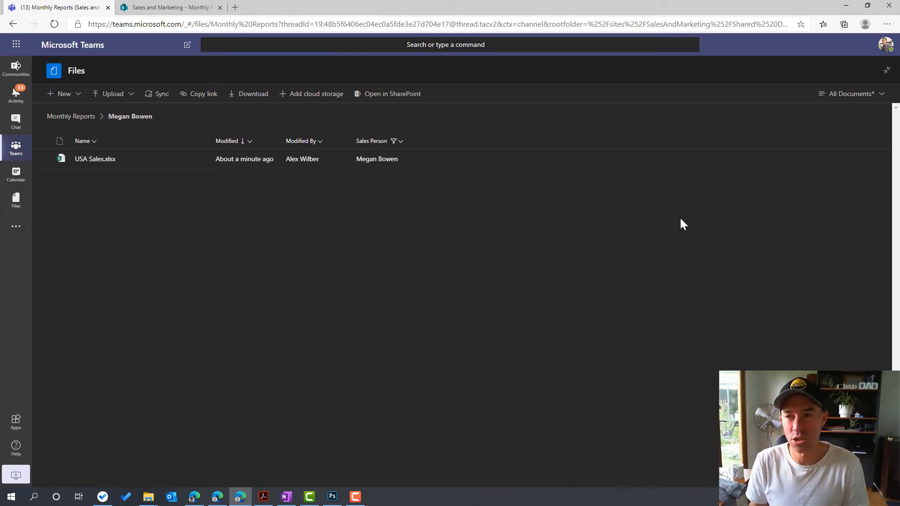
- Add the sales person assigned to Spain Sales.xlsx to the Sales Person filter
left_click(399, 142)
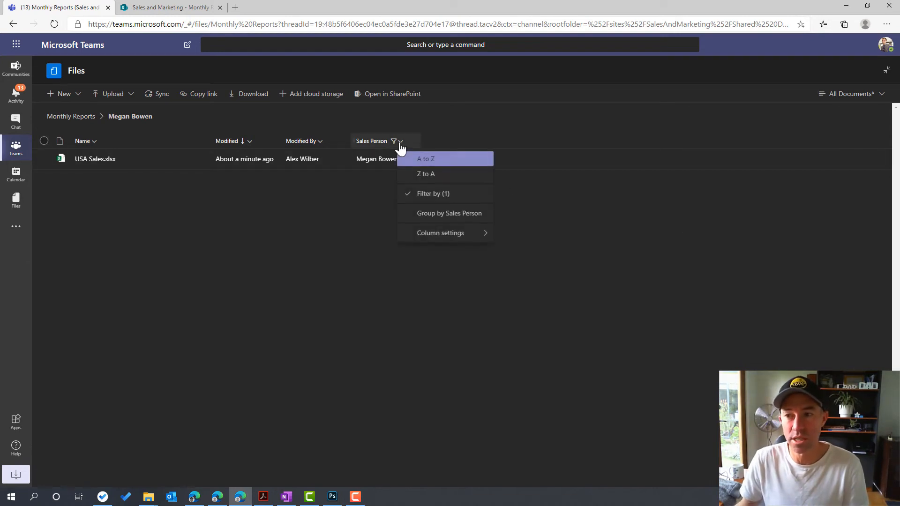
left_click(431, 201)
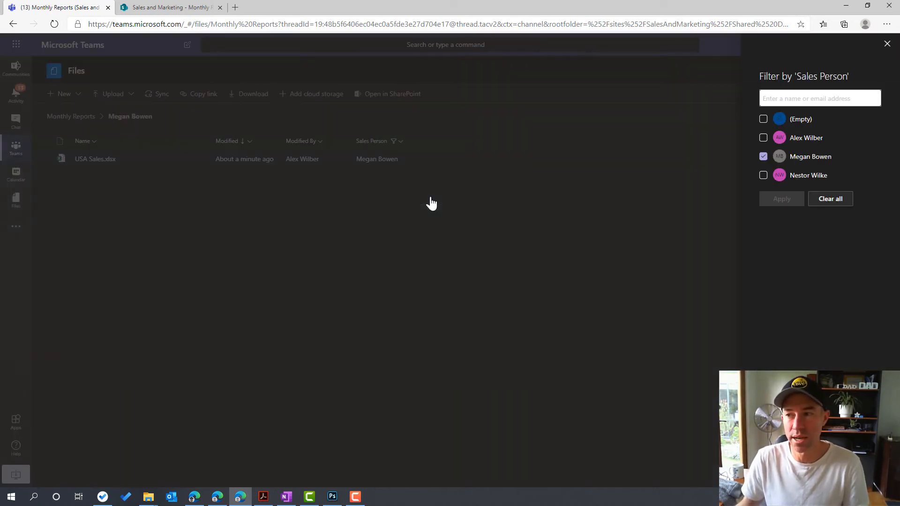
left_click(763, 138)
left_click(763, 156)
left_click(779, 199)
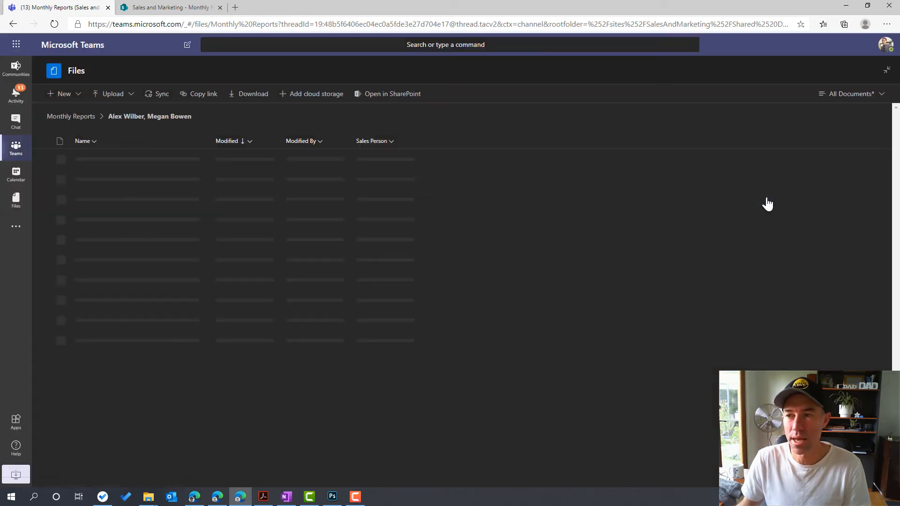
- Remove both people from the Sales Person filter to clear it
left_click(398, 141)
left_click(423, 201)
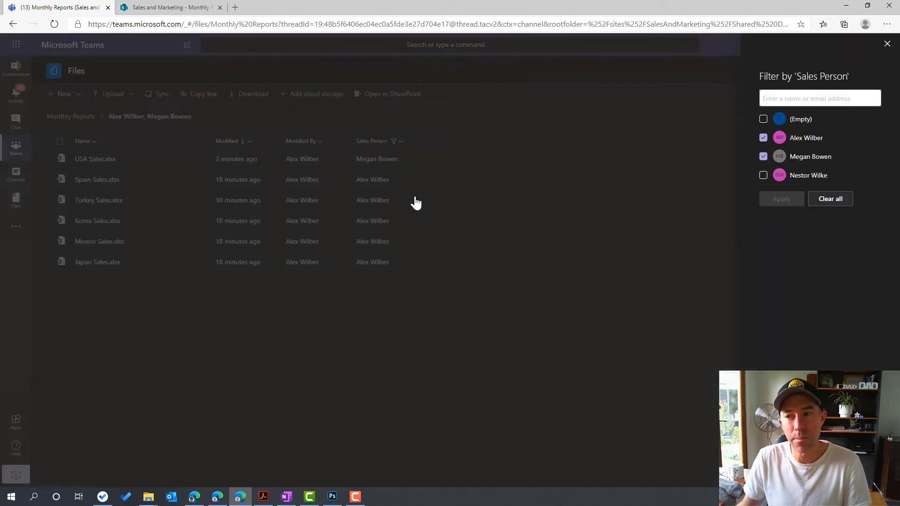
left_click(764, 156)
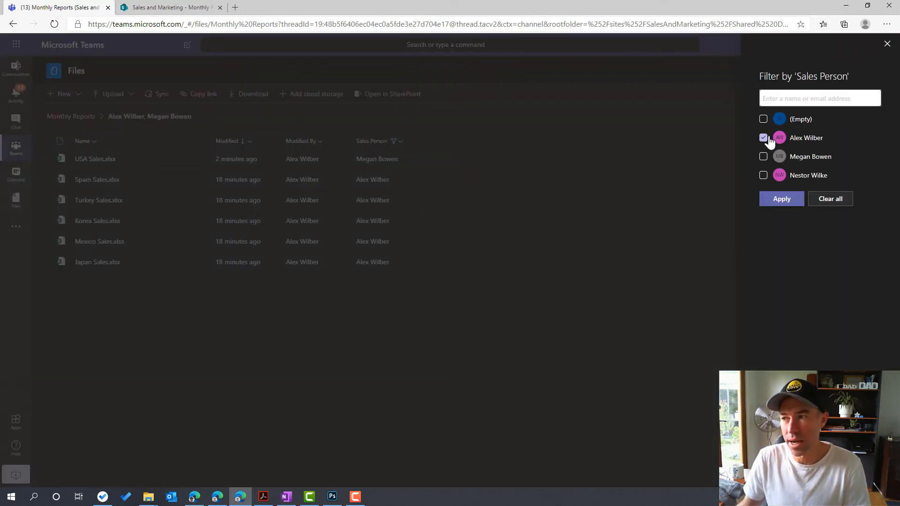
left_click(782, 199)
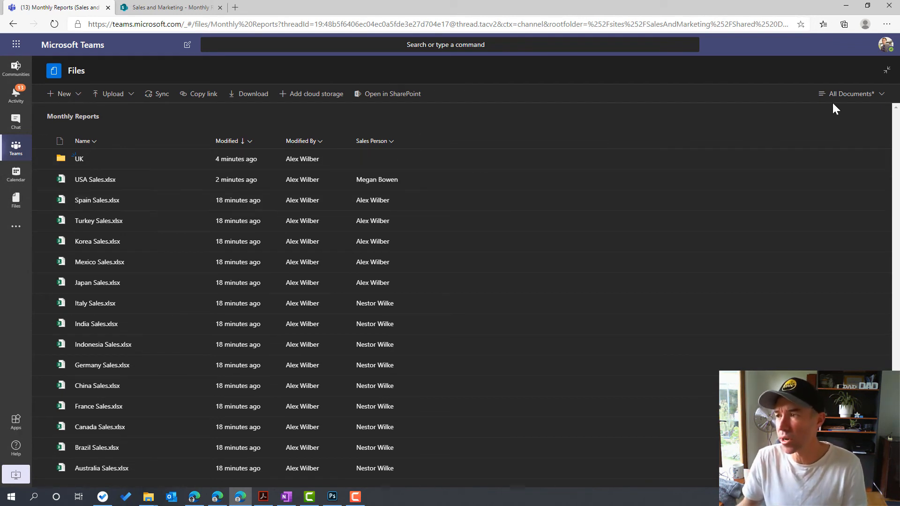
- Switch to the Group by Sales Person view, collapse the three named sales person groups, and re-expand the first of them
left_click(857, 98)
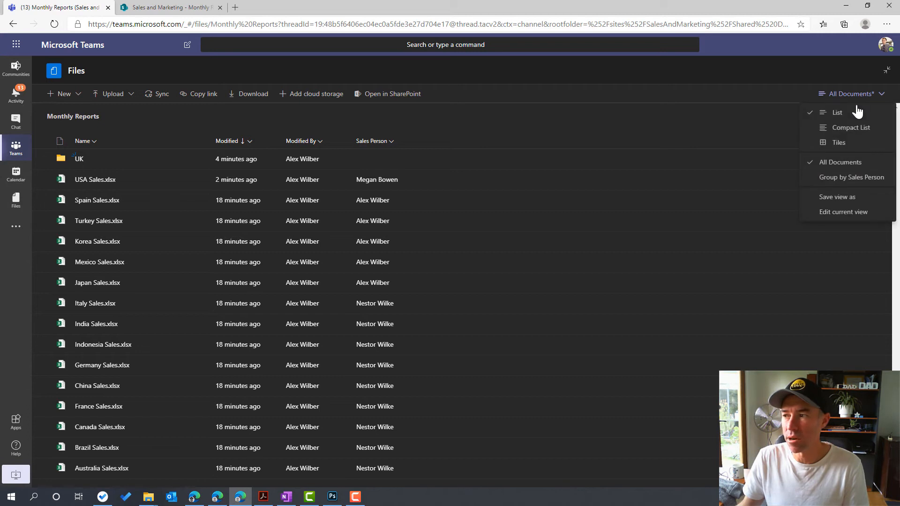
left_click(840, 185)
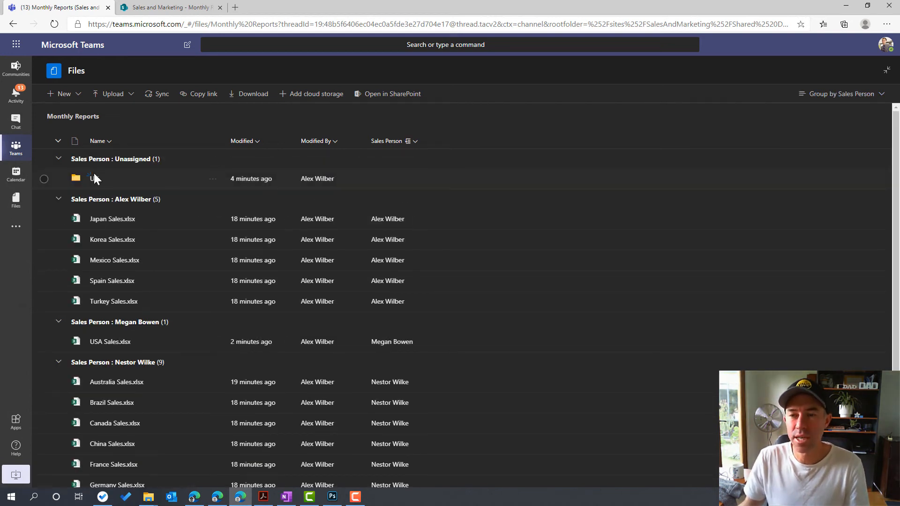
scroll(402, 164, "down", 2)
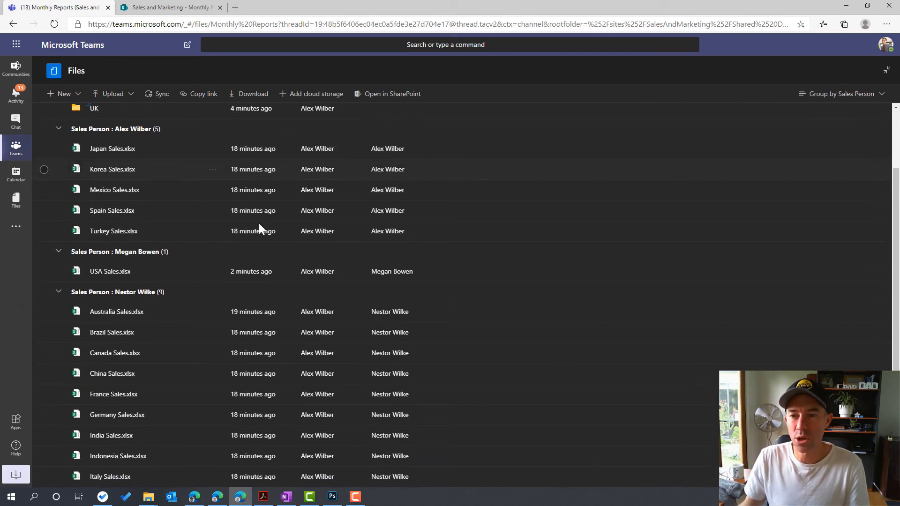
left_click(57, 253)
left_click(59, 290)
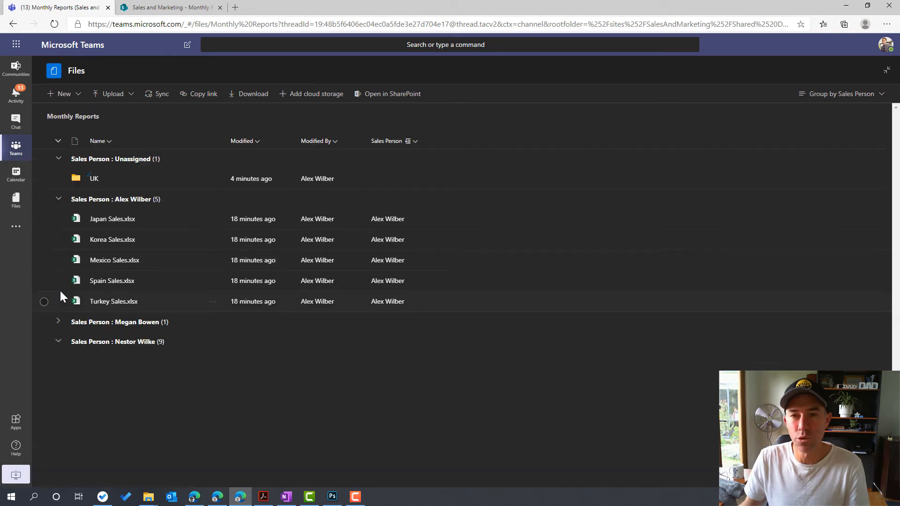
left_click(57, 198)
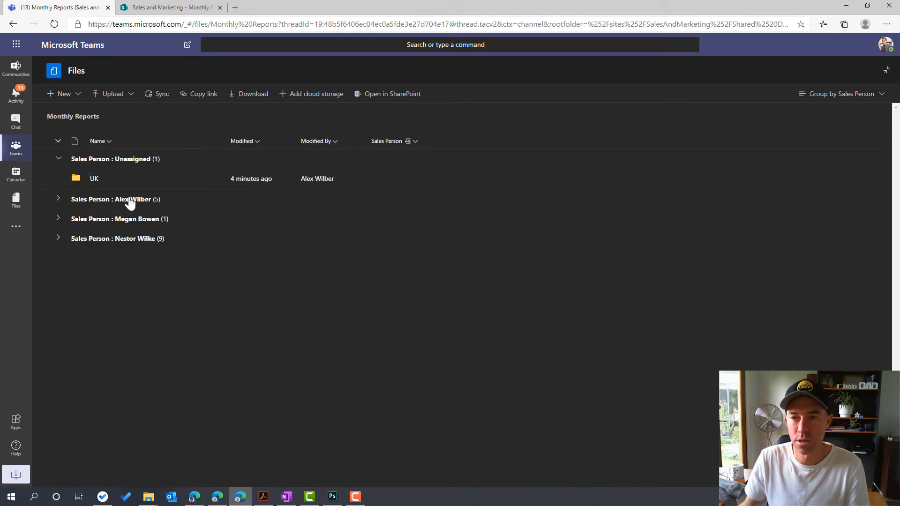
left_click(59, 198)
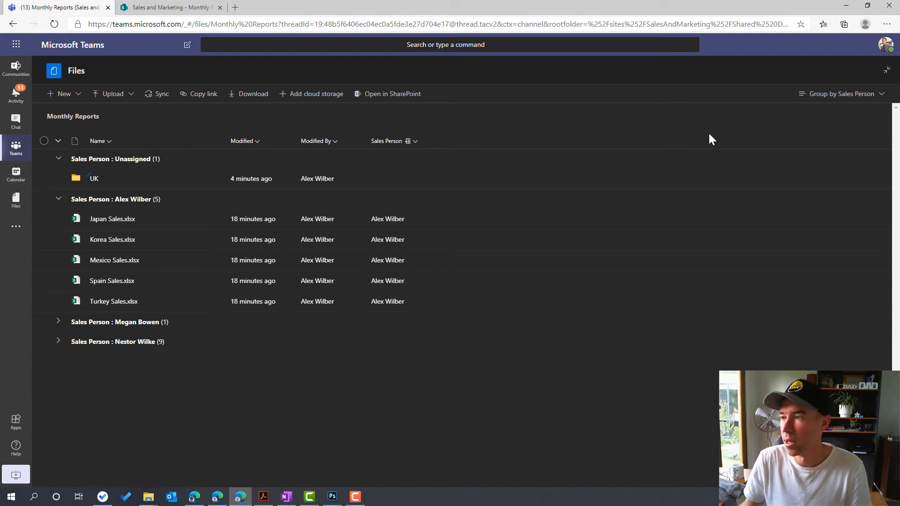
- Return to the All Documents view and group its files by the Sales Person column
left_click(825, 94)
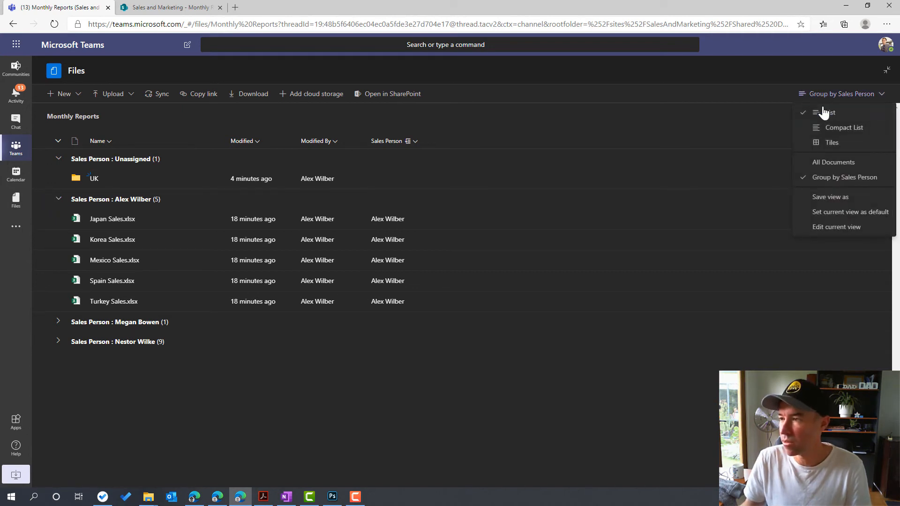
left_click(837, 163)
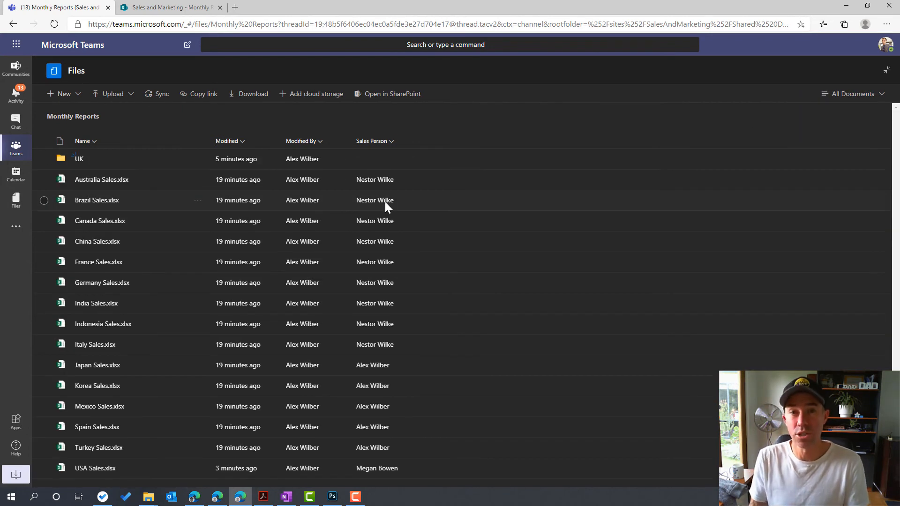
left_click(391, 142)
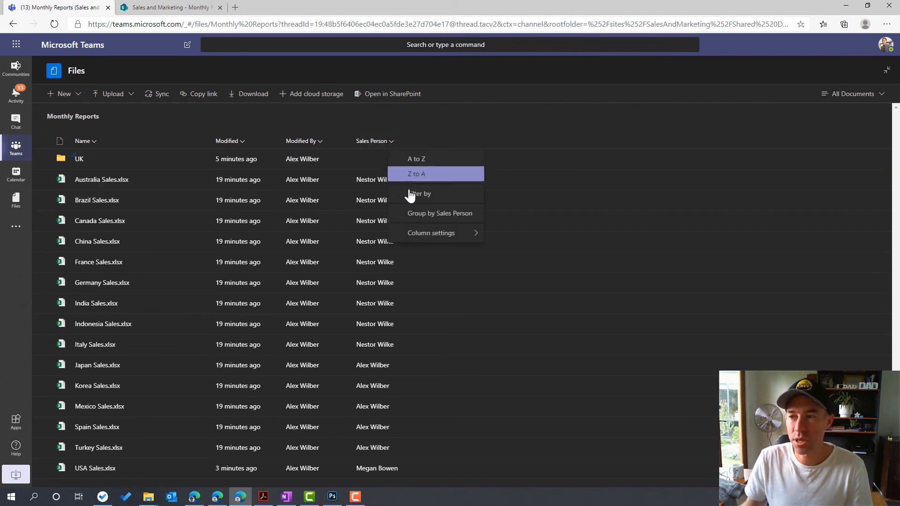
left_click(426, 215)
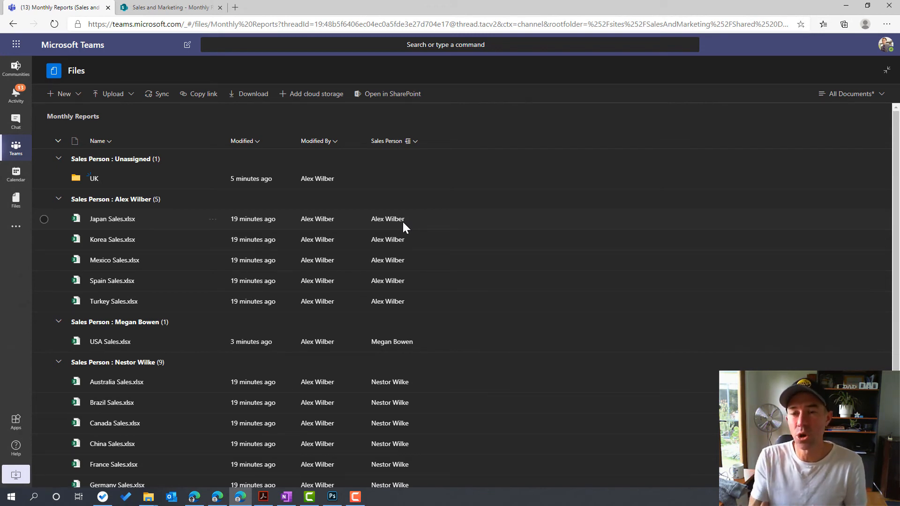
left_click(839, 99)
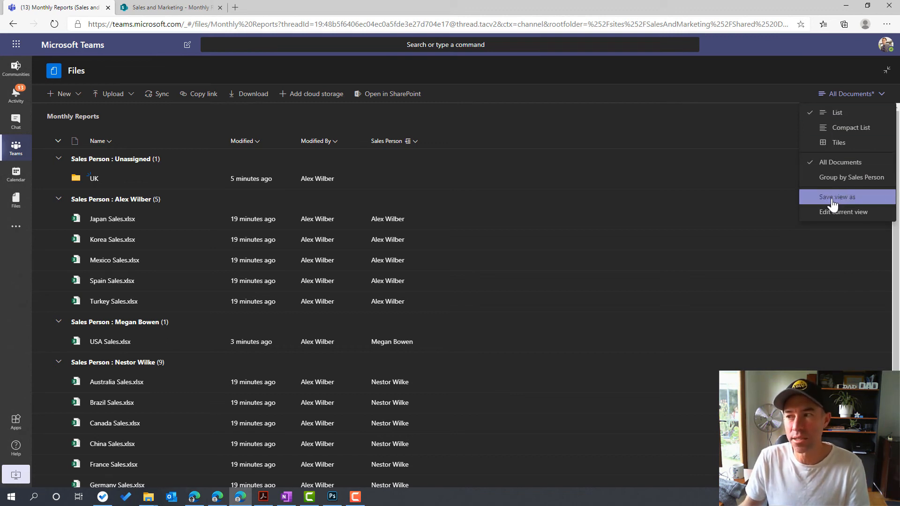
left_click(836, 202)
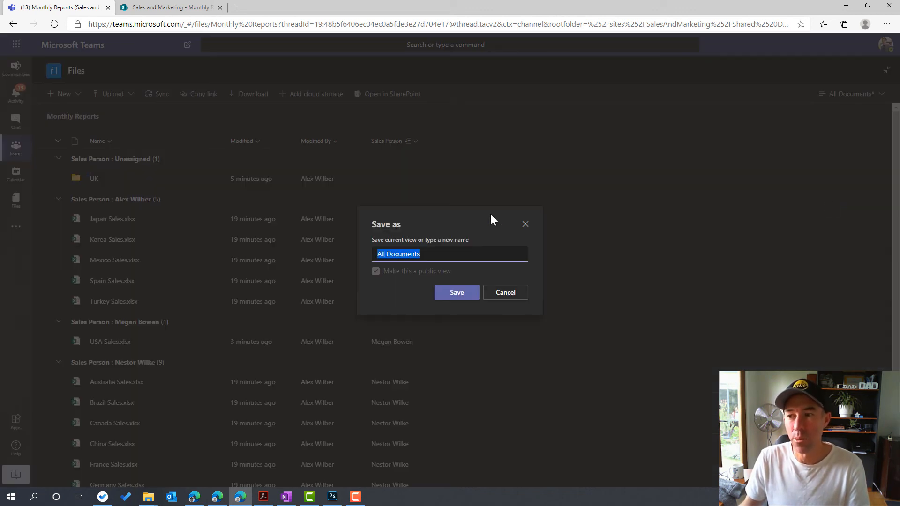
left_click(509, 297)
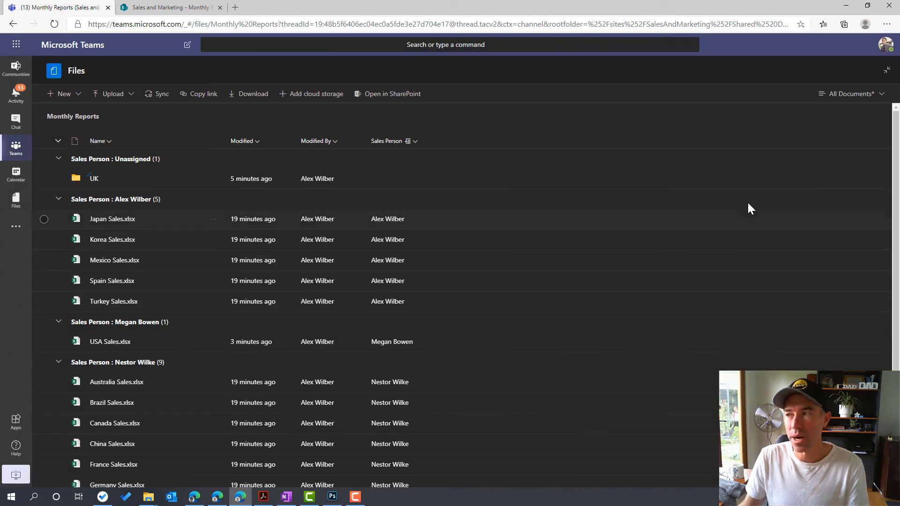
- Save the current grouped arrangement as a new public view named Grouped by Sales Executive
left_click(846, 95)
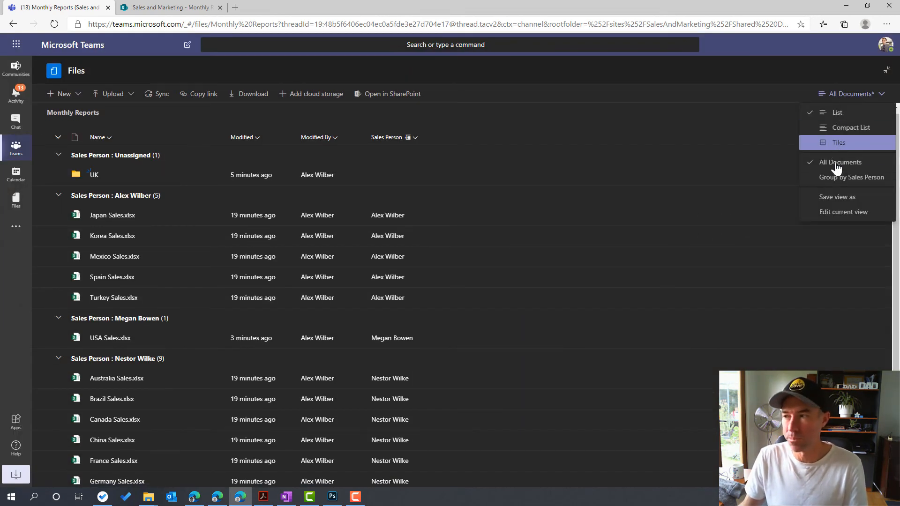
left_click(825, 204)
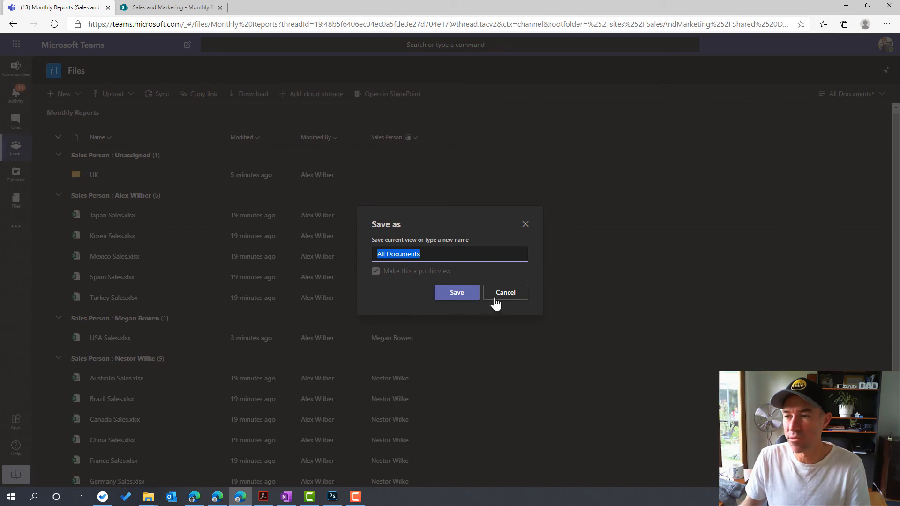
type("Grou")
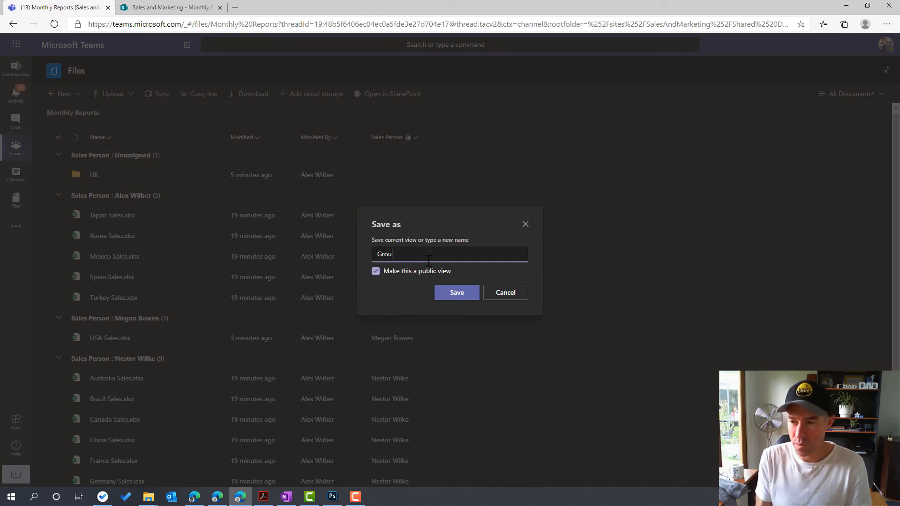
type("ped by Sales E")
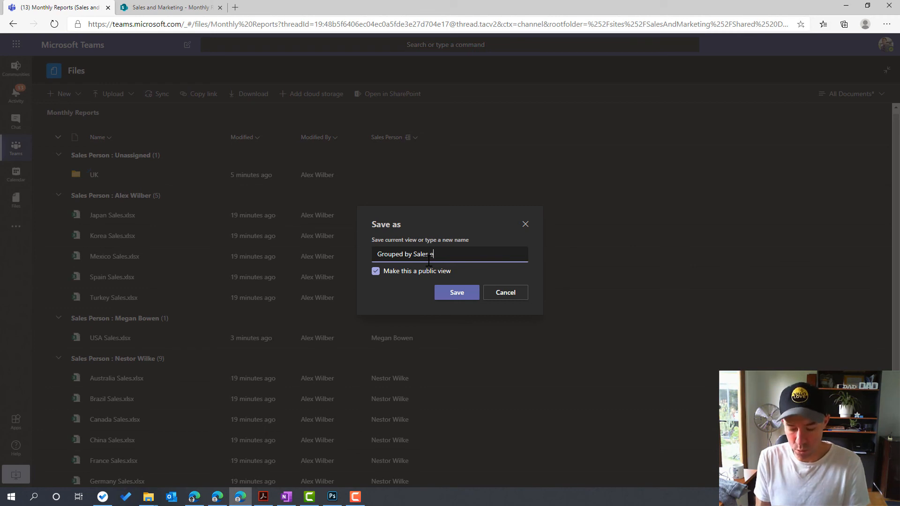
type("xecutive")
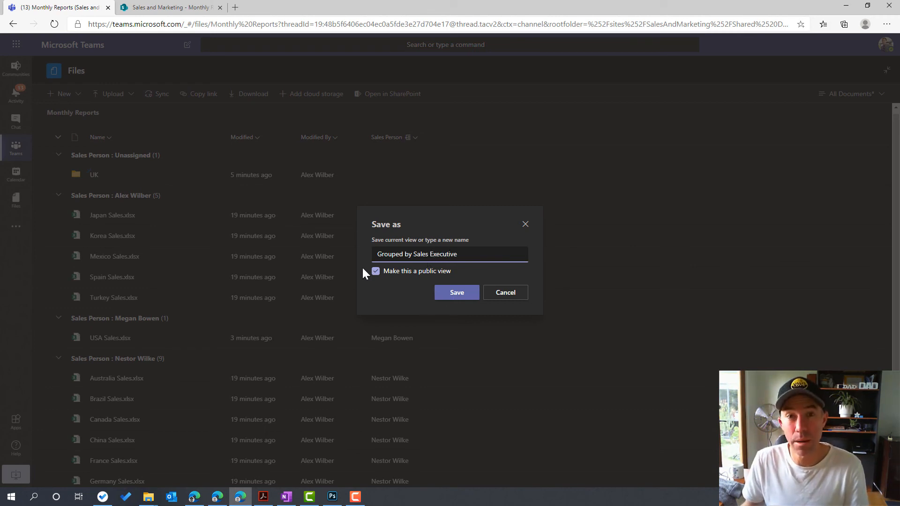
left_click(453, 294)
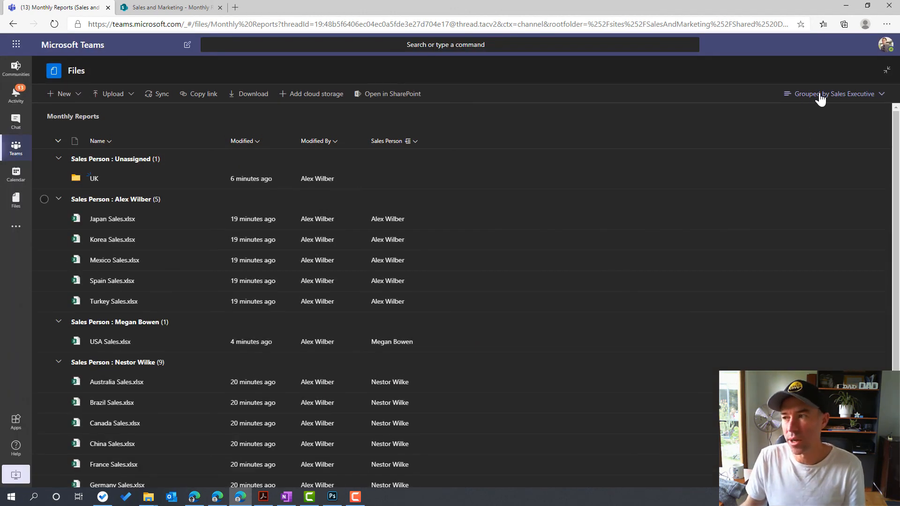
- Switch the Monthly Reports files to the All Documents view, then back to the Grouped by Sales Executive view
left_click(810, 98)
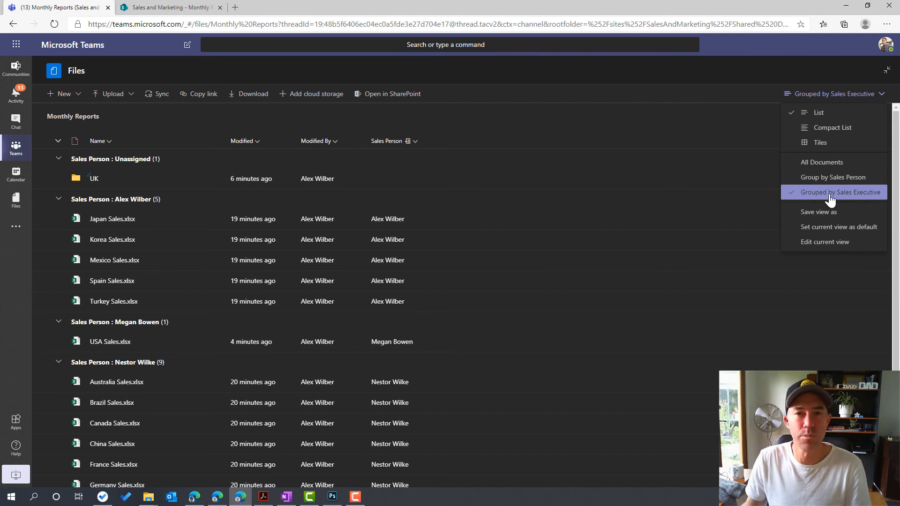
left_click(830, 162)
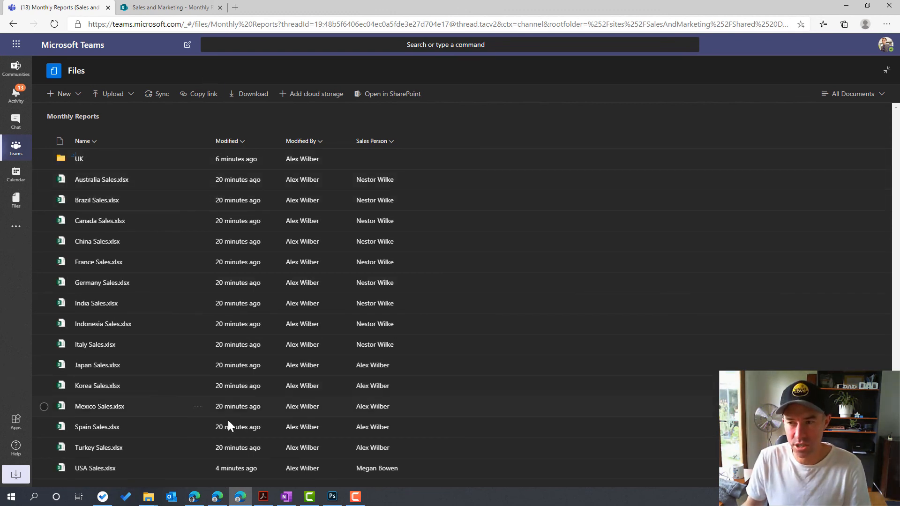
left_click(831, 97)
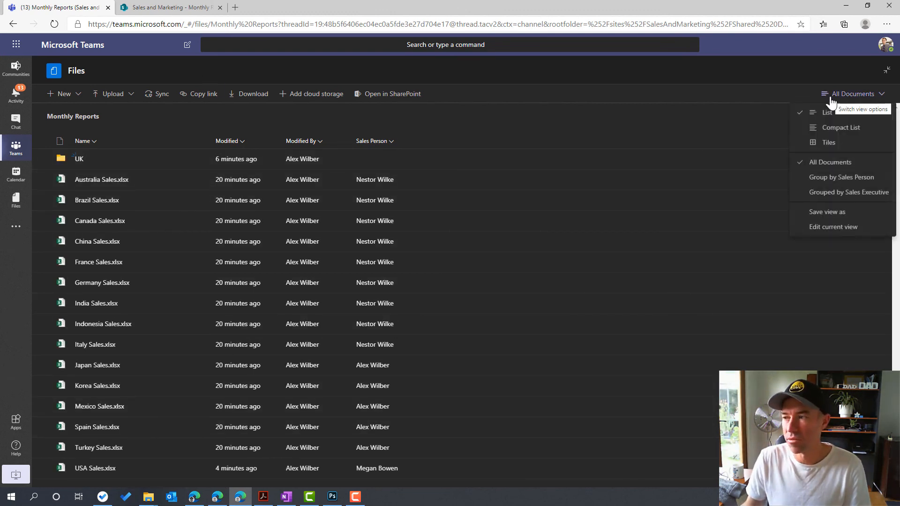
left_click(835, 197)
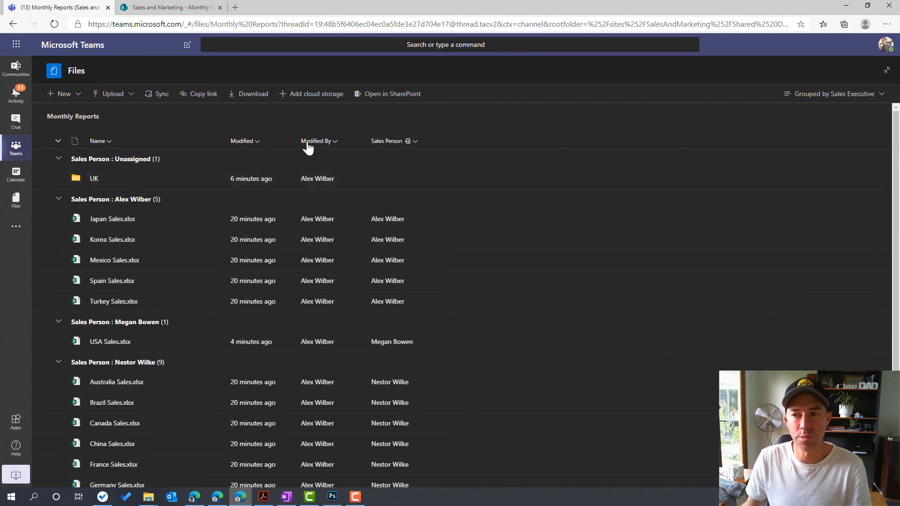